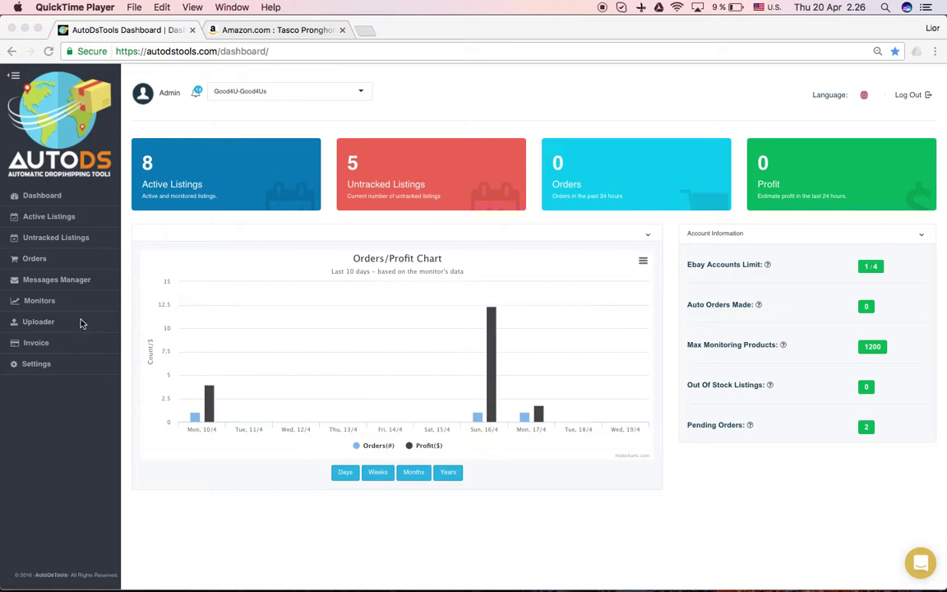
Open the AutoDS Uploader, then bring up the Amazon Tasco Pronghorn 3-9x 40mm riflescope page
{"action": "left_click", "coordinate": [39, 322]}
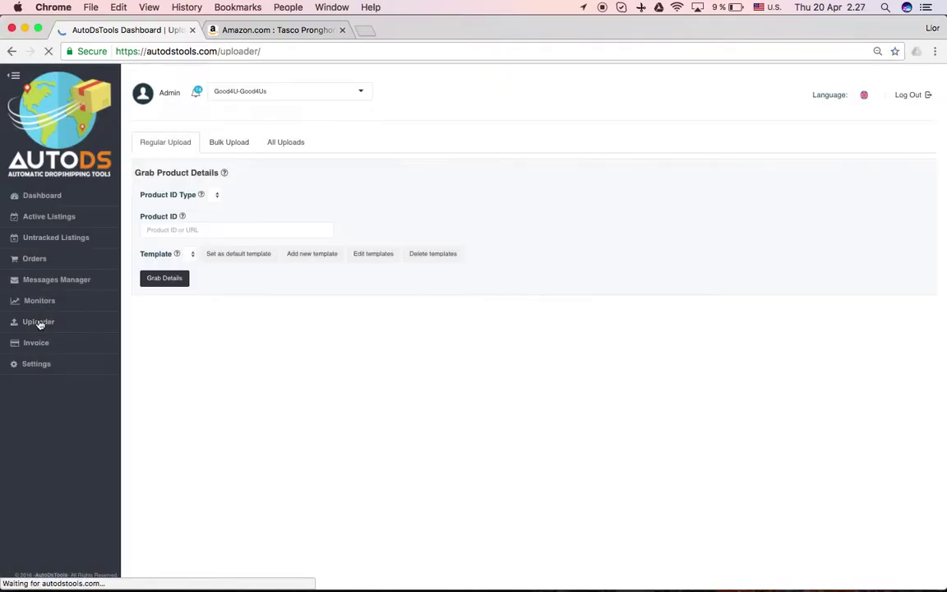
{"action": "left_click", "coordinate": [277, 29]}
Copy the Amazon Tasco Pronghorn product URL (ASIN B0000V2BYM) and return to the AutoDS uploader
{"action": "double_click", "coordinate": [355, 51]}
{"action": "left_click", "coordinate": [357, 51]}
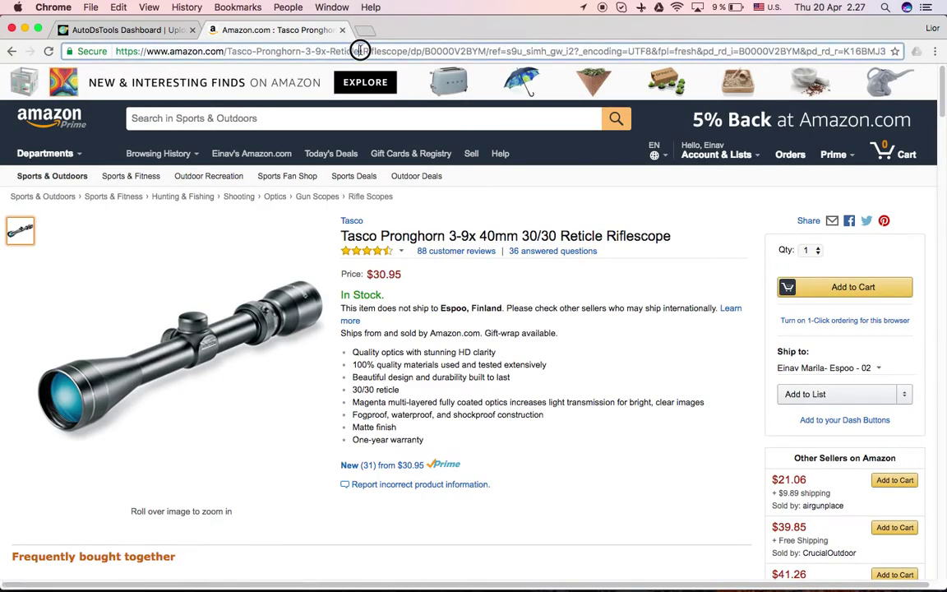
{"action": "triple_click", "coordinate": [301, 51]}
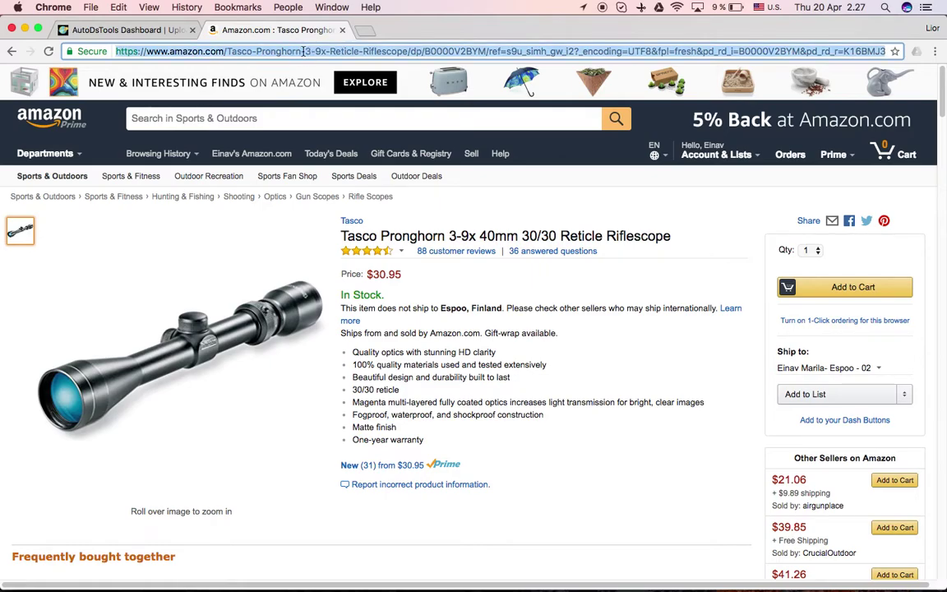
{"action": "right_click", "coordinate": [301, 51]}
{"action": "left_click", "coordinate": [316, 66]}
{"action": "left_click", "coordinate": [400, 51]}
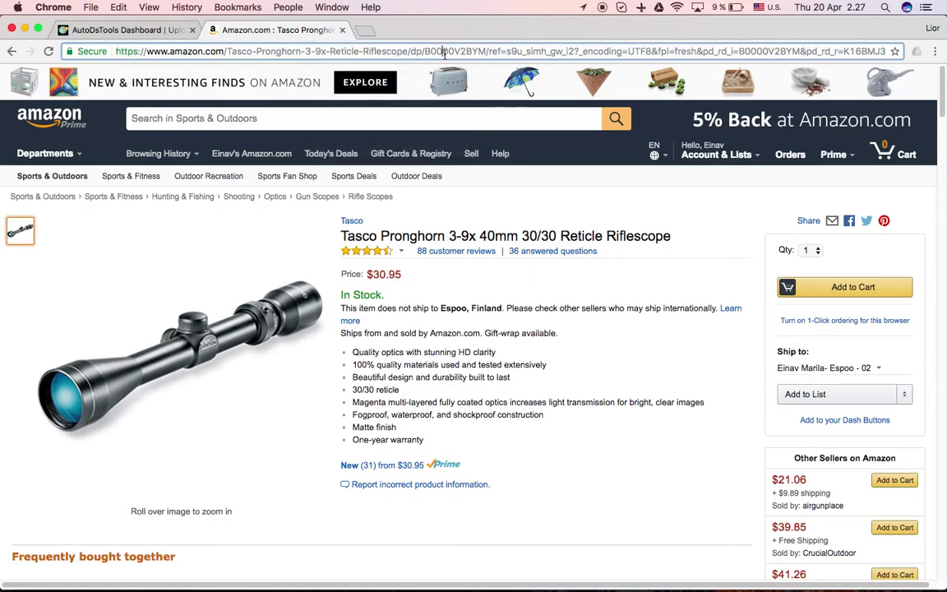
{"action": "double_click", "coordinate": [452, 51]}
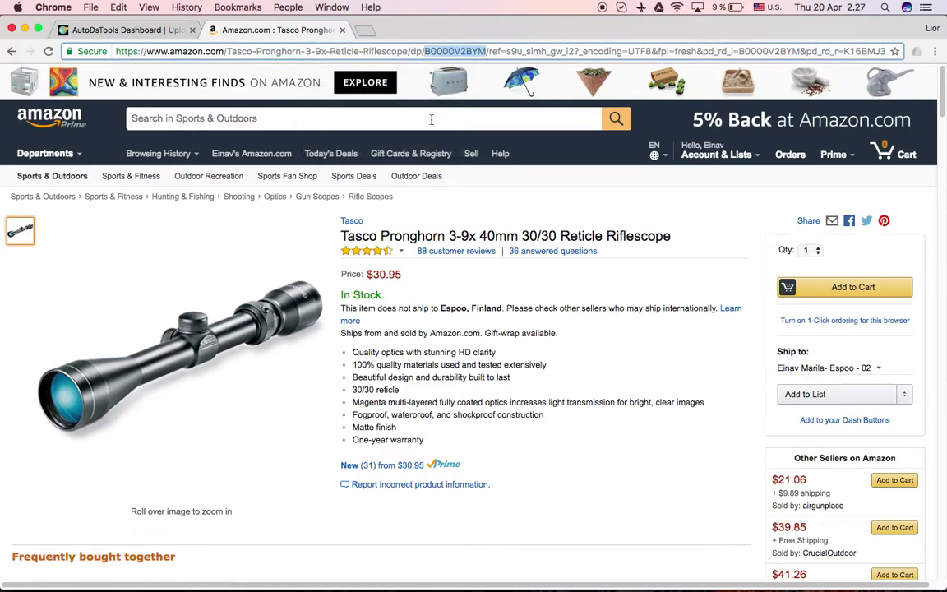
{"action": "left_click", "coordinate": [94, 30]}
Paste the Amazon URL as Product ID, keep the 30 days returns template, and grab details
{"action": "right_click", "coordinate": [216, 225]}
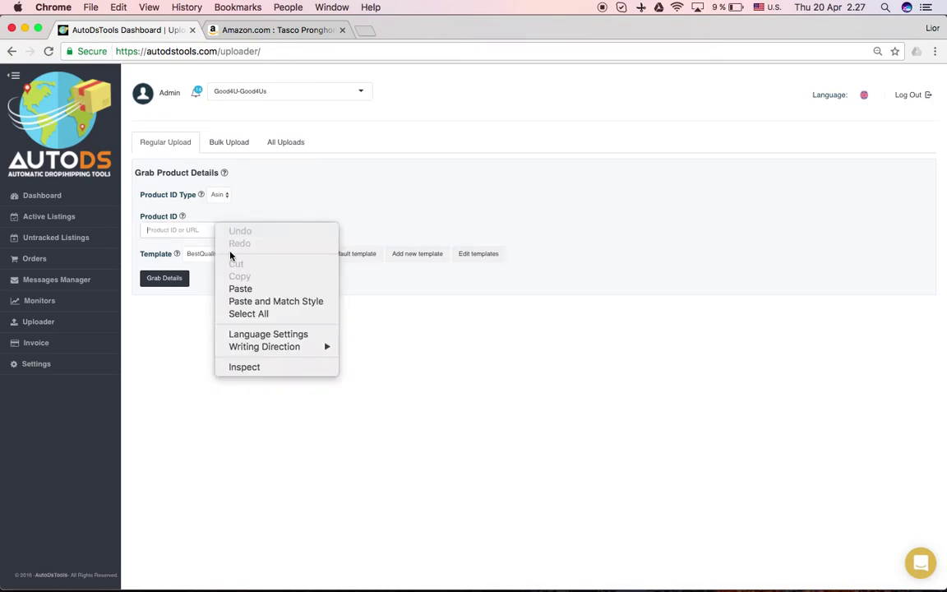
{"action": "left_click", "coordinate": [239, 288]}
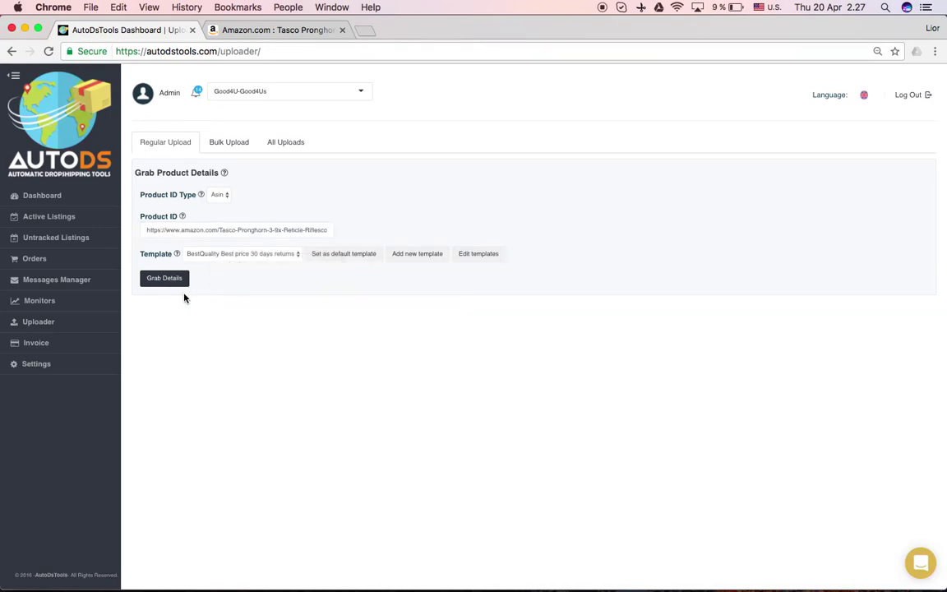
{"action": "left_click", "coordinate": [273, 254]}
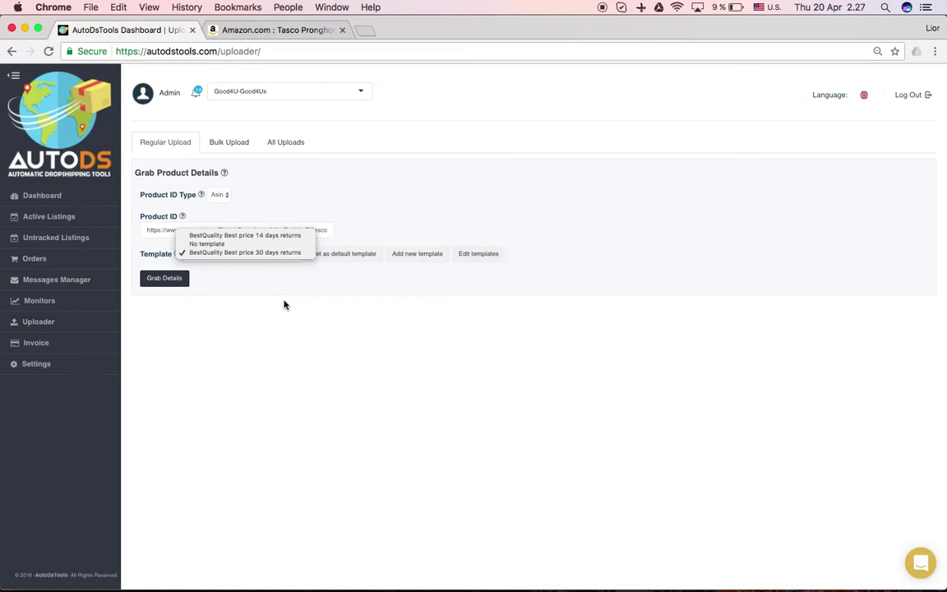
{"action": "left_click", "coordinate": [240, 271]}
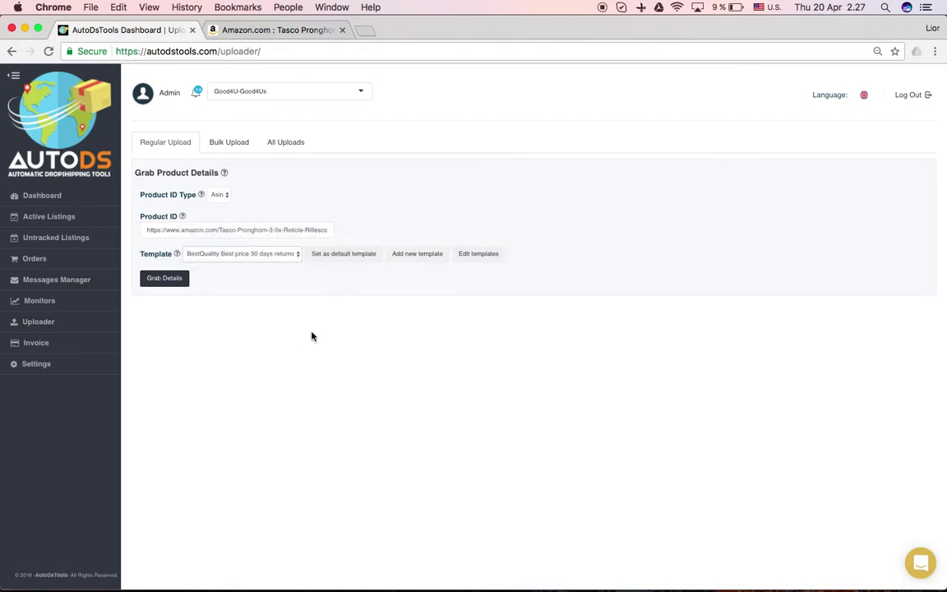
{"action": "left_click", "coordinate": [165, 279]}
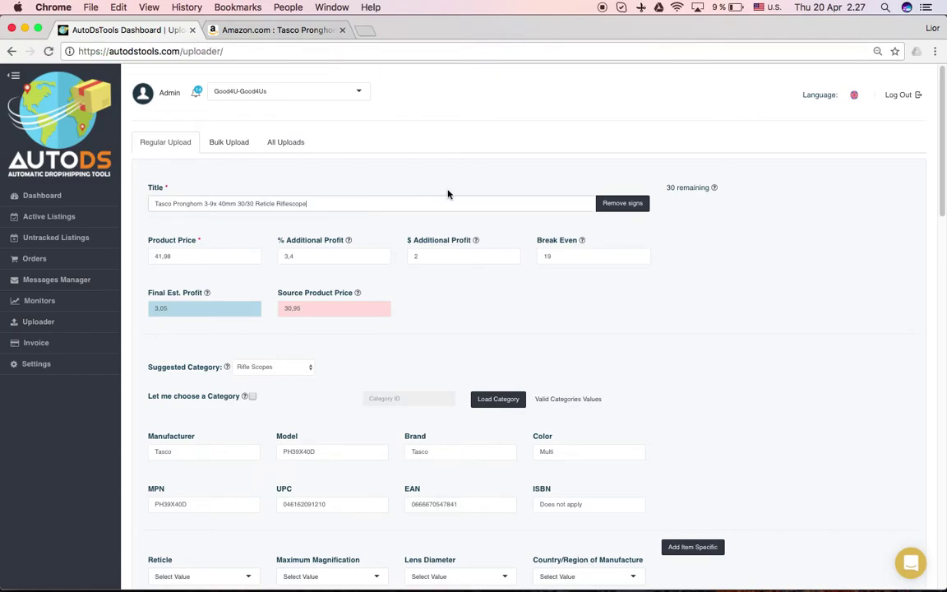
Pad the listing title with filler text until the remaining-characters counter hits zero
{"action": "left_click_drag", "start_coordinate": [666, 187], "coordinate": [721, 187]}
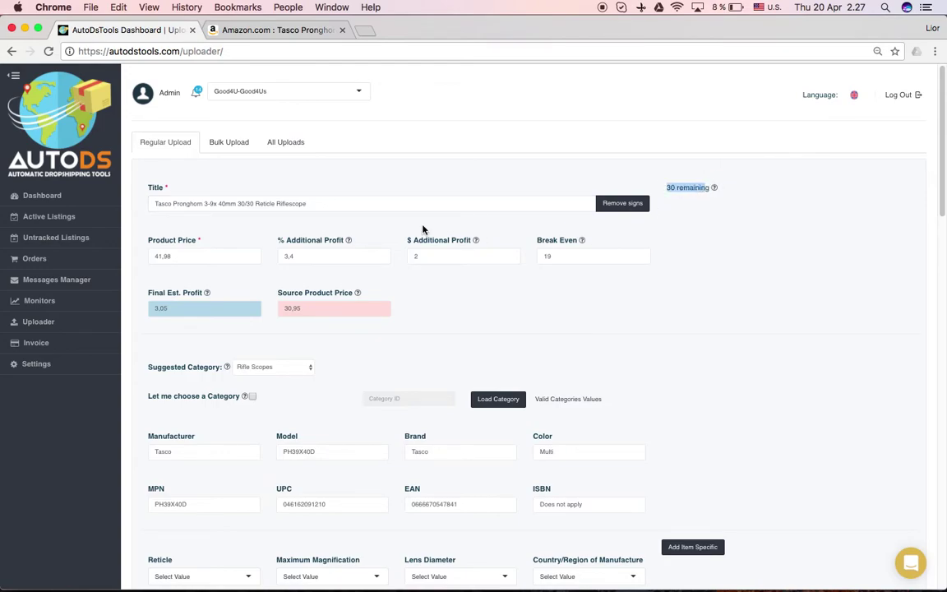
{"action": "left_click", "coordinate": [373, 205]}
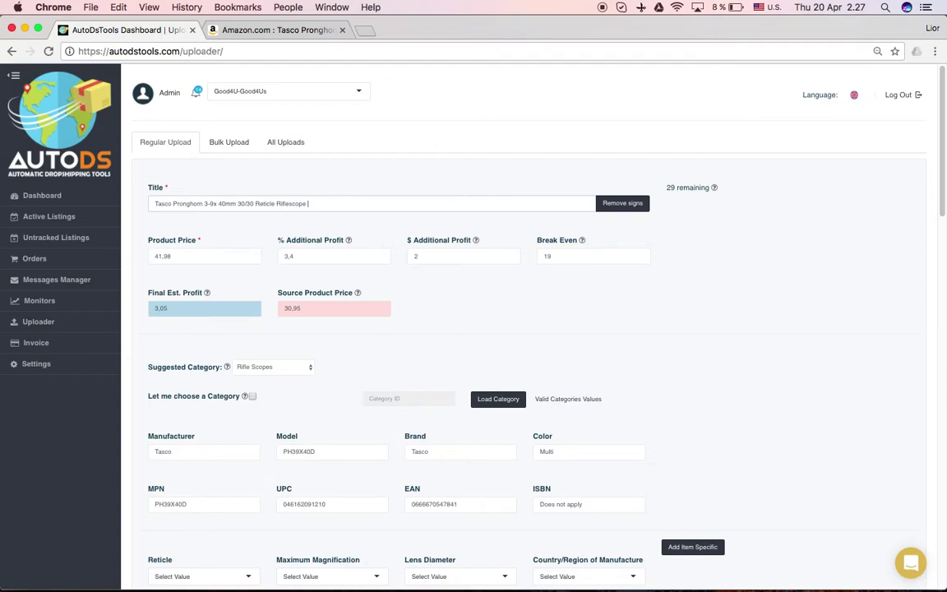
{"action": "type", "text": "gkjhgkjhg jhg kjhg jhg jhgjhg"}
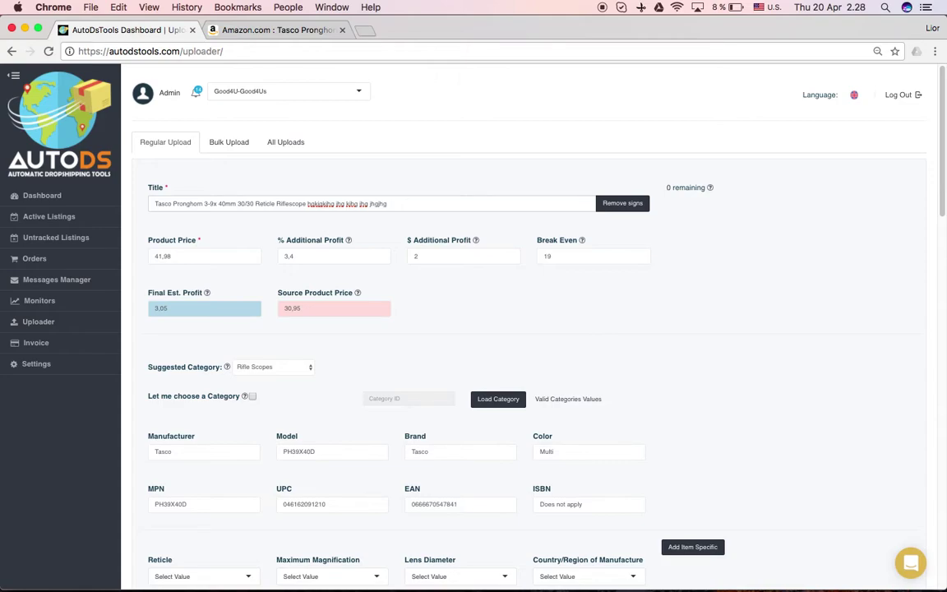
{"action": "double_click", "coordinate": [669, 187]}
{"action": "left_click", "coordinate": [402, 203]}
{"action": "type", "text": "jhkjhkjhkjhkjhkjh"}
Delete the extra text after Riflescope and remove signs so 3-9x becomes 39x
{"action": "double_click", "coordinate": [395, 202]}
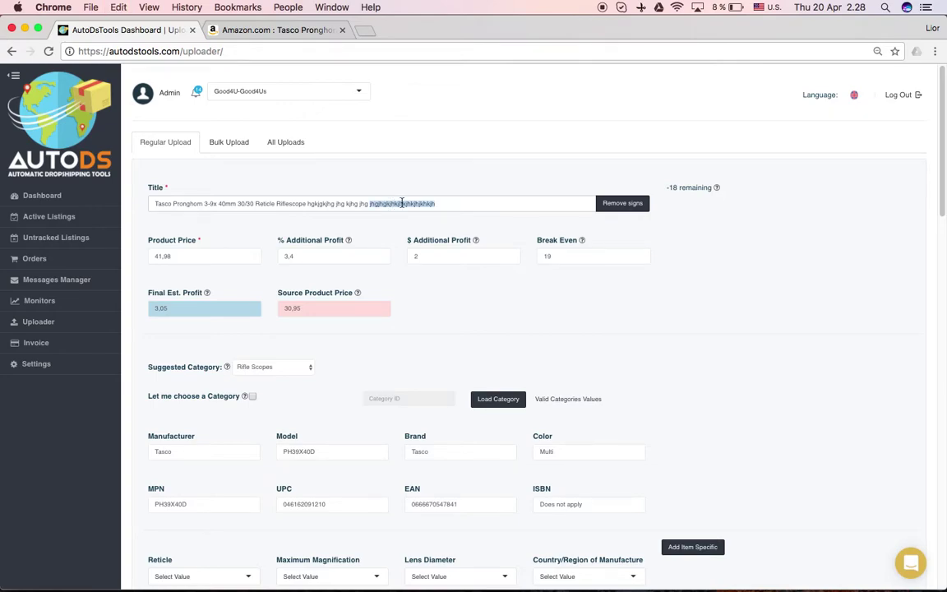
{"action": "left_click", "coordinate": [249, 204]}
{"action": "key", "text": "super+v"}
{"action": "left_click_drag", "start_coordinate": [498, 203], "coordinate": [372, 206]}
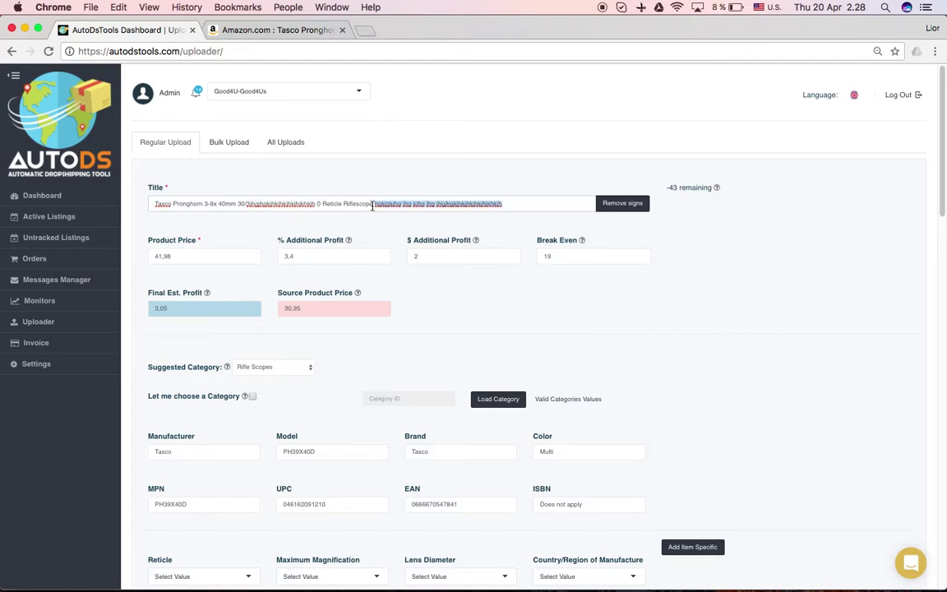
{"action": "key", "text": "BackSpace"}
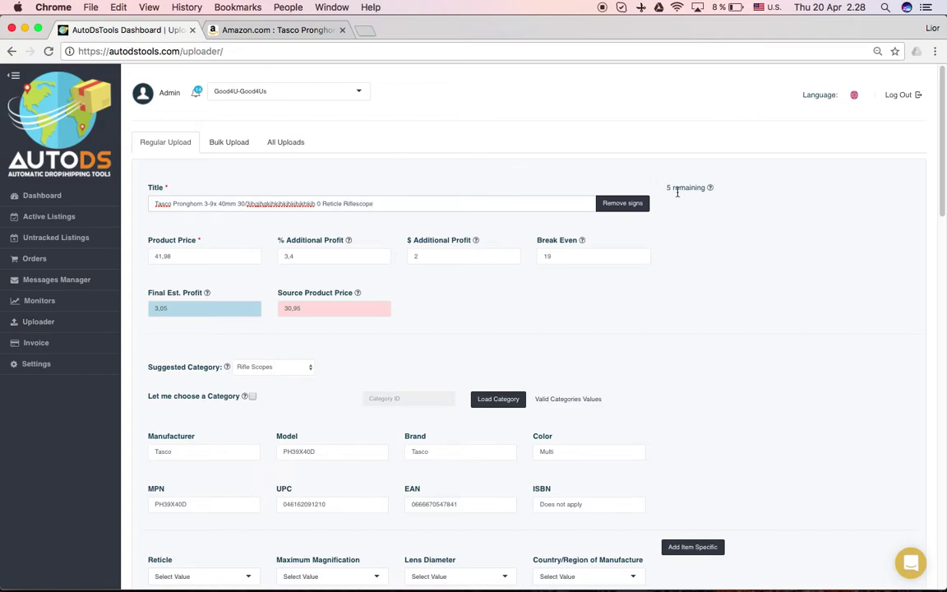
{"action": "left_click", "coordinate": [379, 222]}
{"action": "left_click", "coordinate": [209, 203]}
{"action": "left_click", "coordinate": [228, 203]}
{"action": "left_click", "coordinate": [621, 206]}
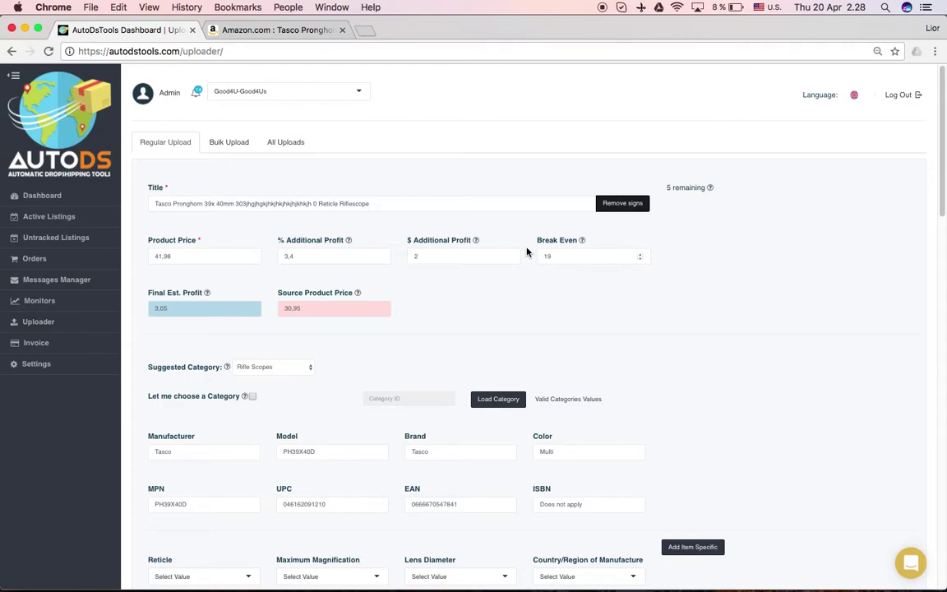
{"action": "left_click", "coordinate": [328, 204]}
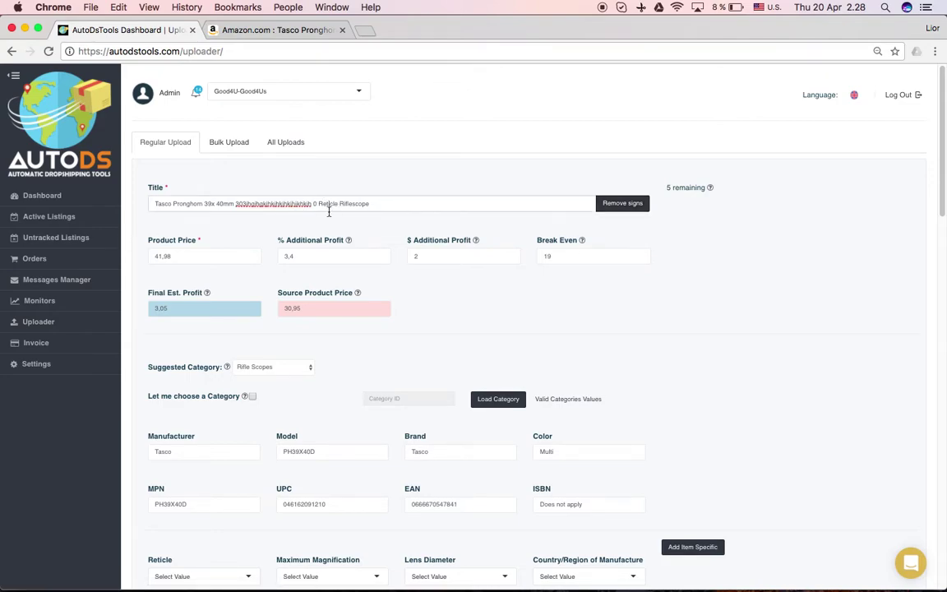
{"action": "scroll", "coordinate": [328, 215], "scroll_direction": "down", "scroll_amount": 2}
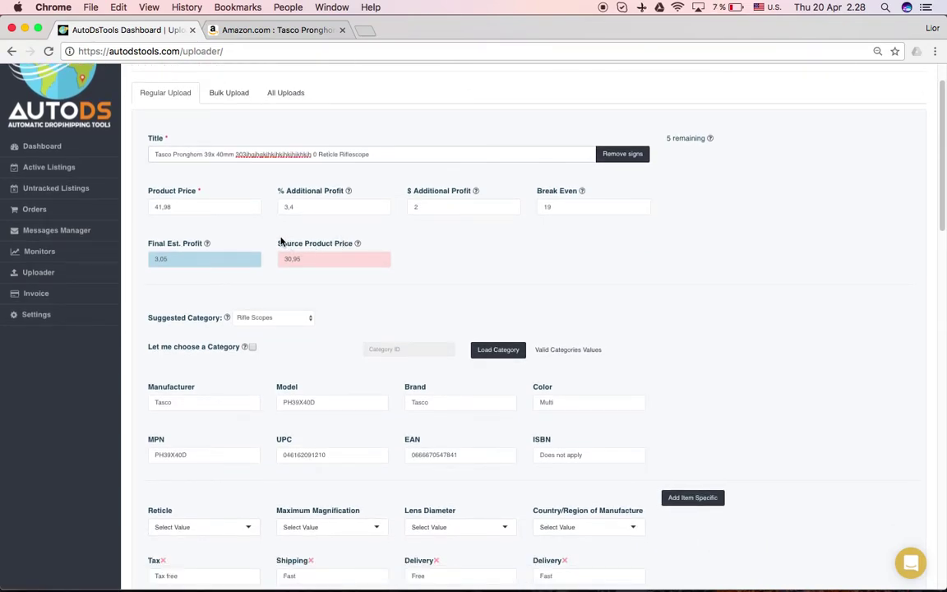
Review Product Price and Break Even, then change % Additional Profit to 3,4
{"action": "left_click", "coordinate": [184, 206]}
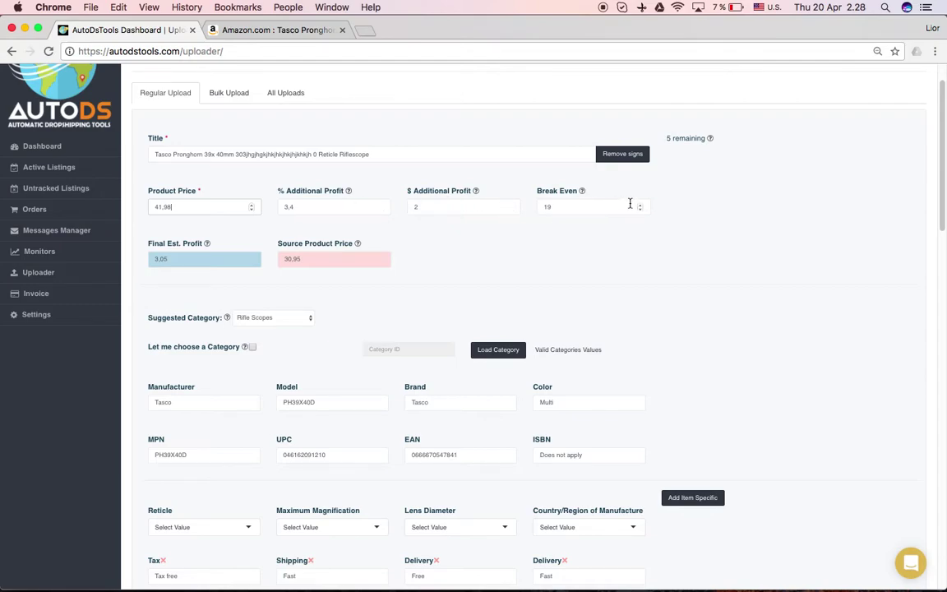
{"action": "left_click", "coordinate": [563, 206]}
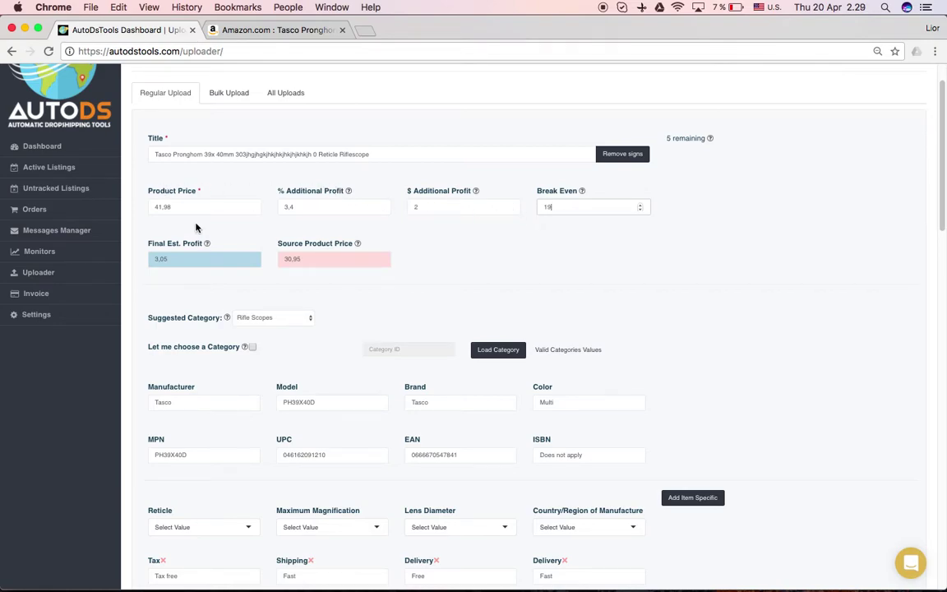
{"action": "left_click", "coordinate": [426, 207]}
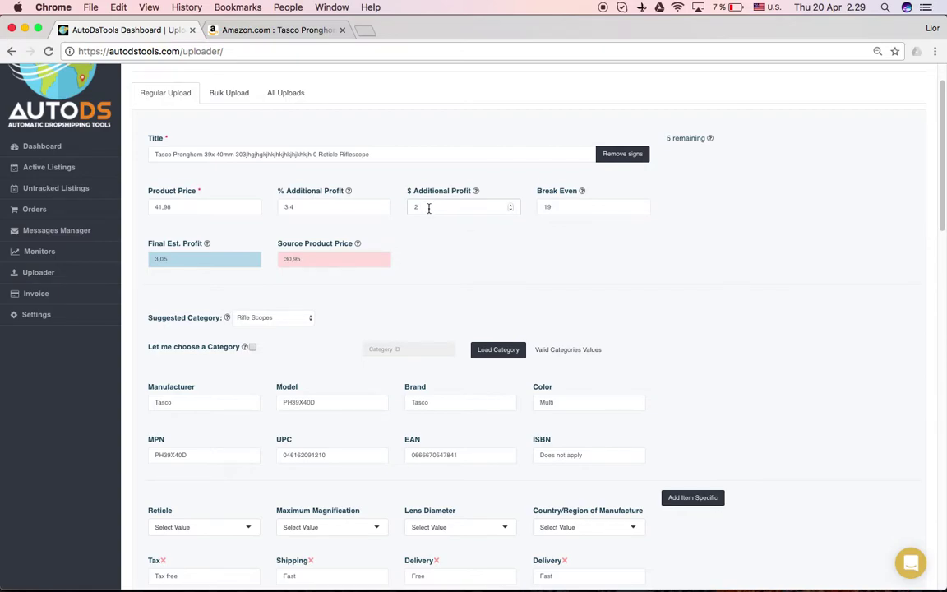
{"action": "left_click", "coordinate": [309, 209]}
{"action": "key", "text": "BackSpace"}
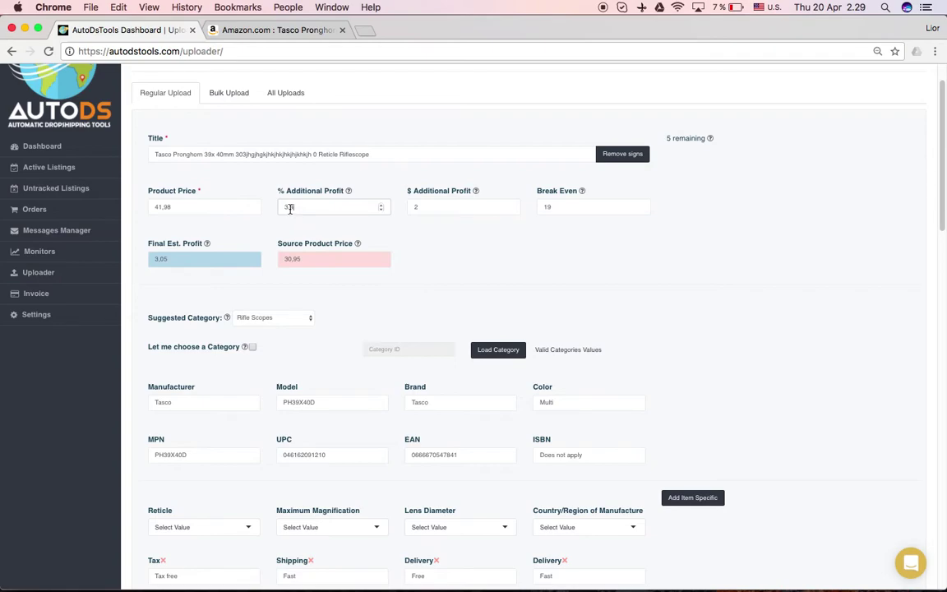
{"action": "type", "text": ",4"}
{"action": "left_click", "coordinate": [518, 247]}
Confirm $ Additional Profit of 2 with 3,4%, giving an estimated profit of 3,05
{"action": "left_click", "coordinate": [306, 206]}
{"action": "left_click_drag", "start_coordinate": [426, 206], "coordinate": [406, 201]}
{"action": "left_click", "coordinate": [342, 208]}
{"action": "left_click_drag", "start_coordinate": [342, 209], "coordinate": [263, 204]}
{"action": "left_click", "coordinate": [337, 263]}
{"action": "left_click", "coordinate": [430, 207]}
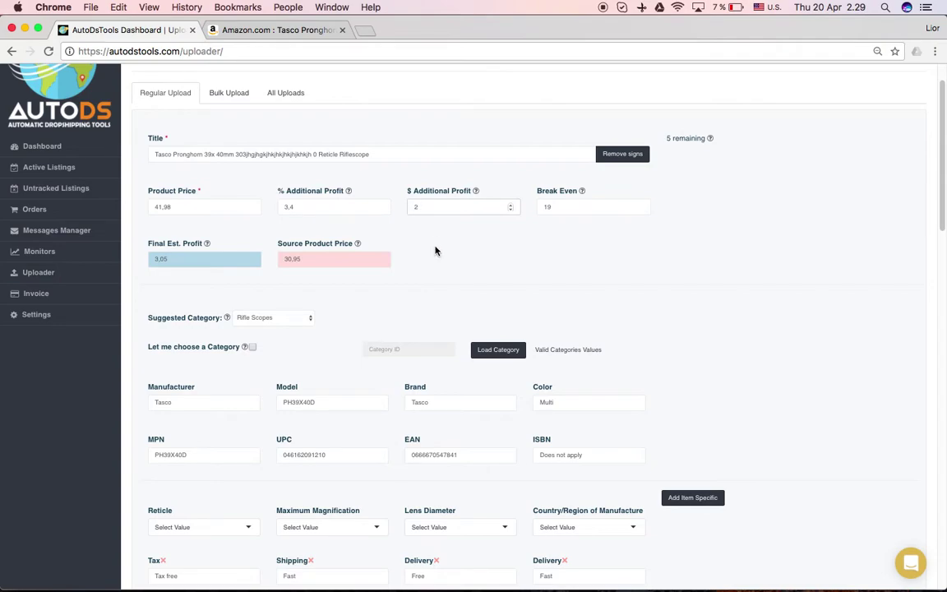
{"action": "left_click", "coordinate": [303, 206]}
{"action": "scroll", "coordinate": [299, 258], "scroll_direction": "down", "scroll_amount": 1}
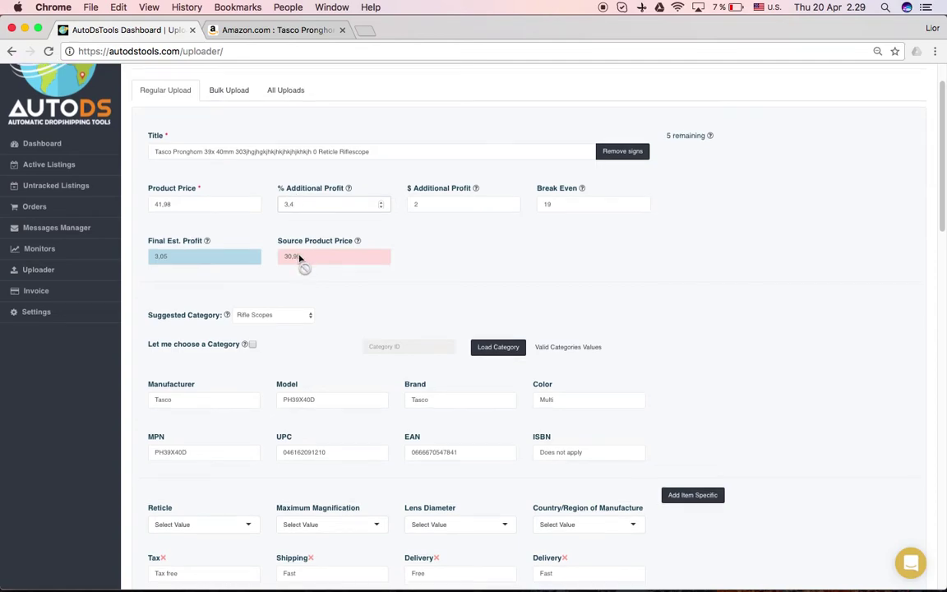
Check the suggested Rifle Scopes category, then tick 'Let me choose a Category'
{"action": "scroll", "coordinate": [301, 254], "scroll_direction": "down", "scroll_amount": 5}
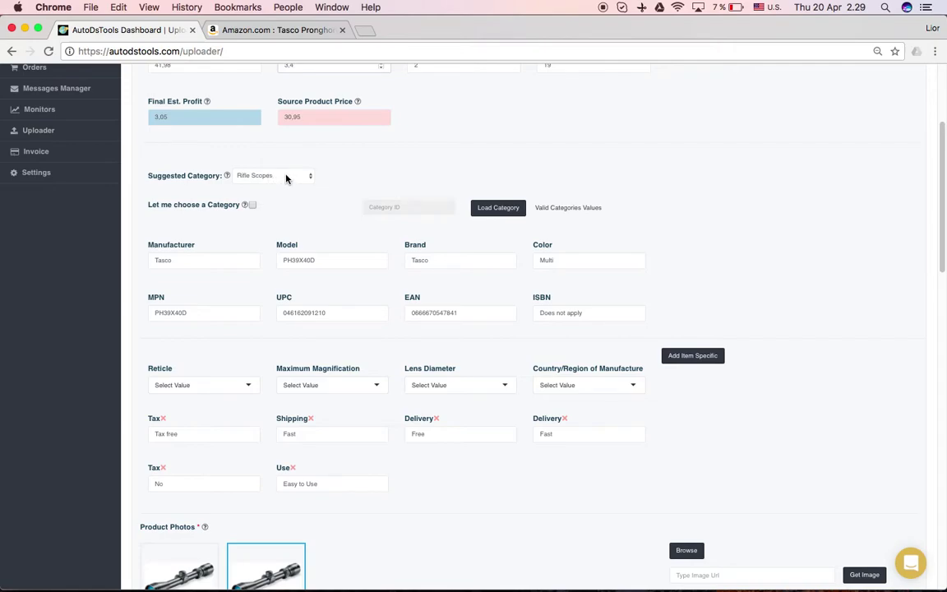
{"action": "left_click", "coordinate": [284, 177]}
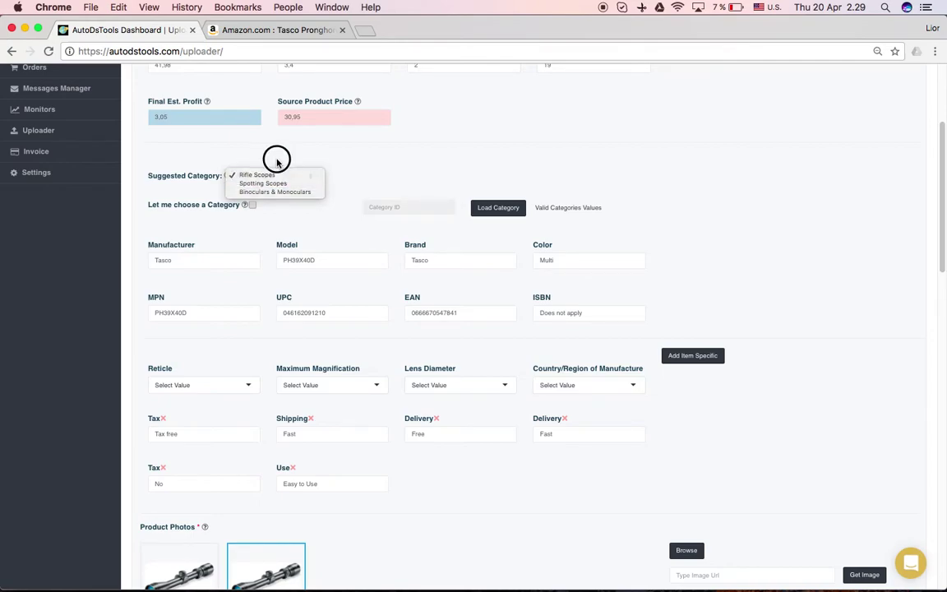
{"action": "left_click", "coordinate": [288, 165]}
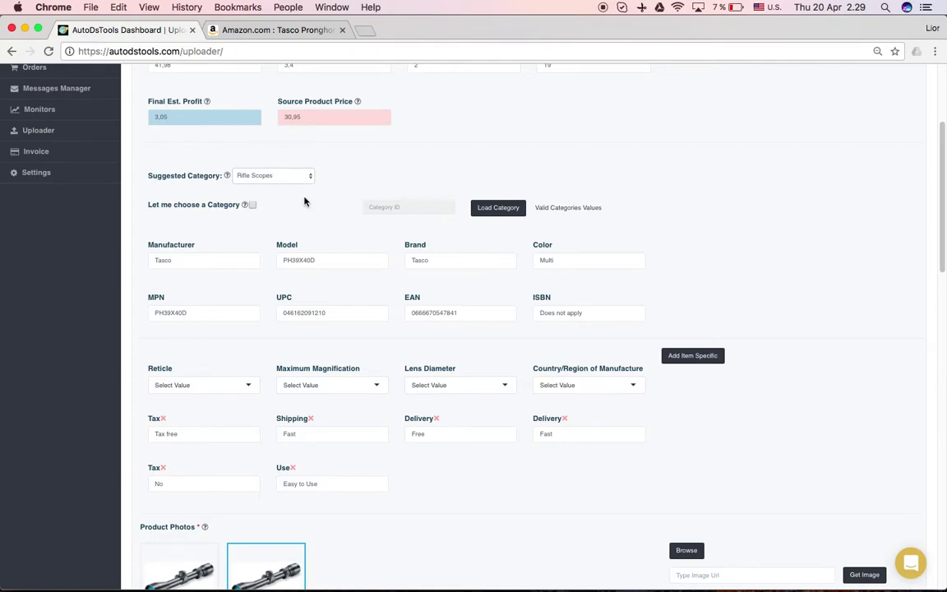
{"action": "scroll", "coordinate": [300, 201], "scroll_direction": "down", "scroll_amount": 1}
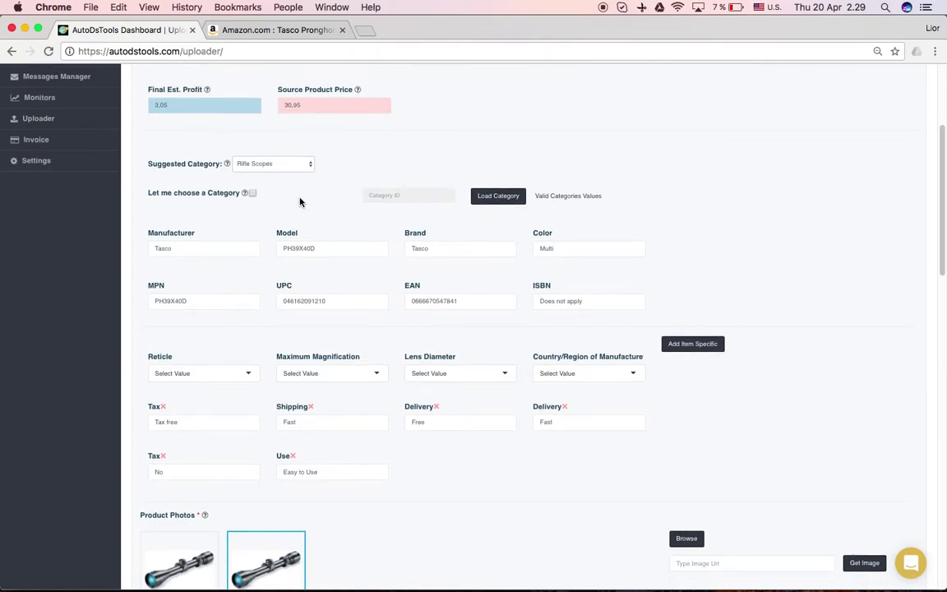
{"action": "left_click", "coordinate": [252, 194]}
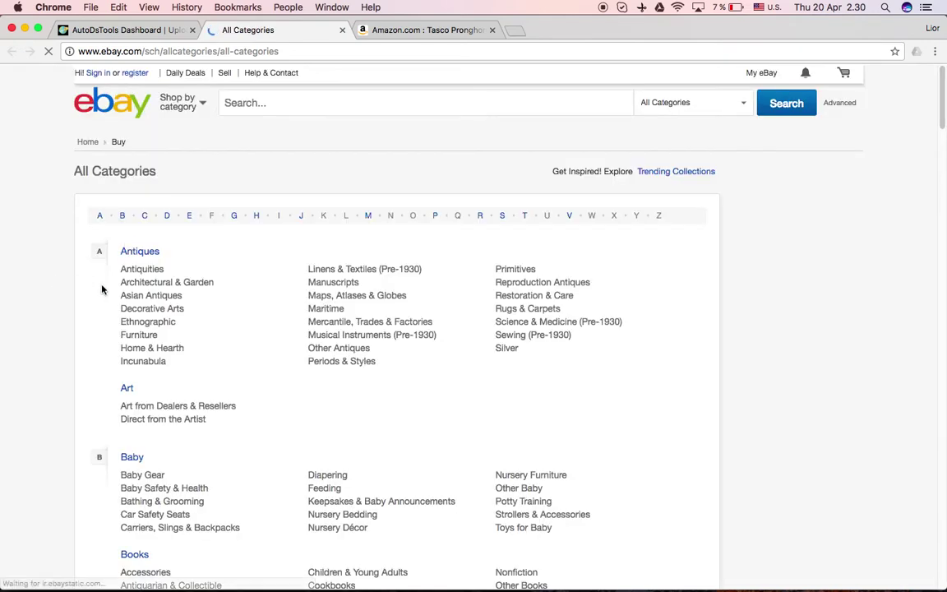
Open eBay's Asian Antiques category, copy its ID 20082 from the URL, and return to AutoDS
{"action": "left_click", "coordinate": [152, 296]}
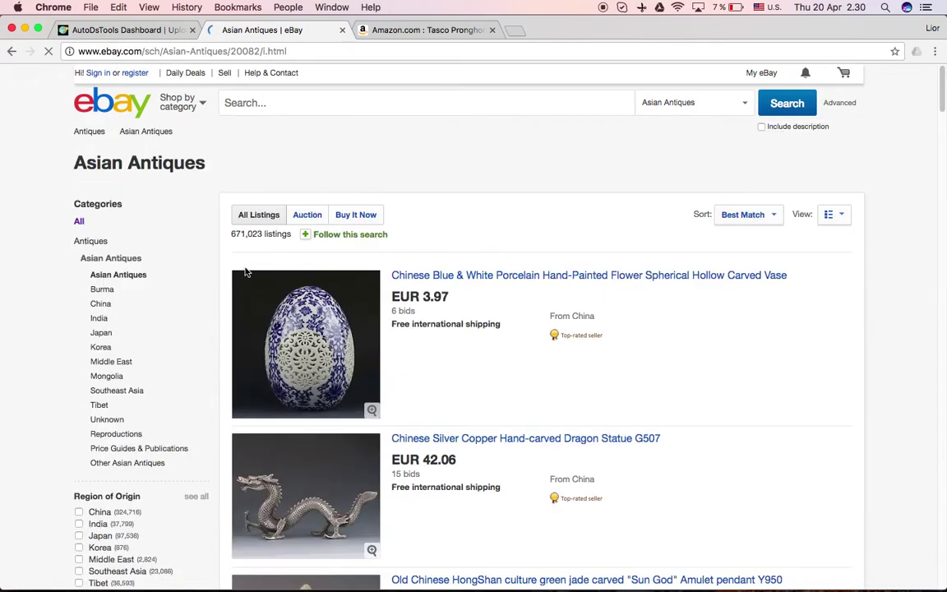
{"action": "double_click", "coordinate": [247, 52]}
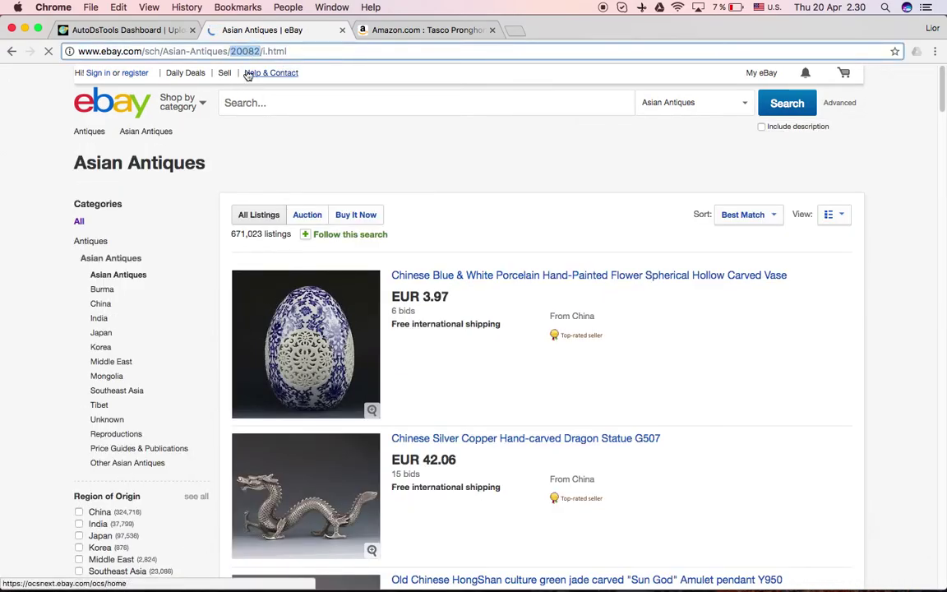
{"action": "right_click", "coordinate": [239, 51]}
{"action": "left_click", "coordinate": [275, 71]}
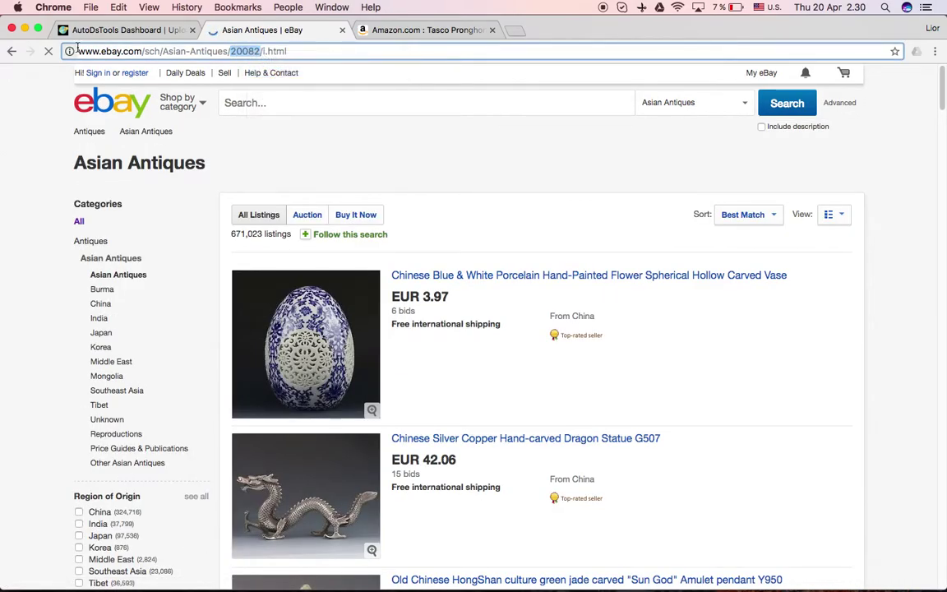
{"action": "left_click", "coordinate": [99, 33]}
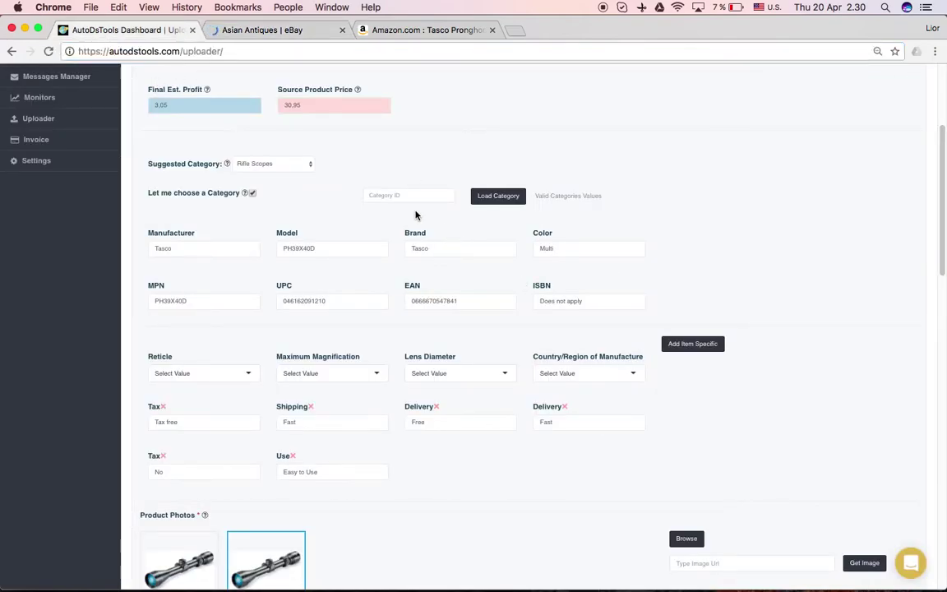
Paste 20082 into Category ID and load the Asian Antiques category specifics
{"action": "right_click", "coordinate": [411, 196]}
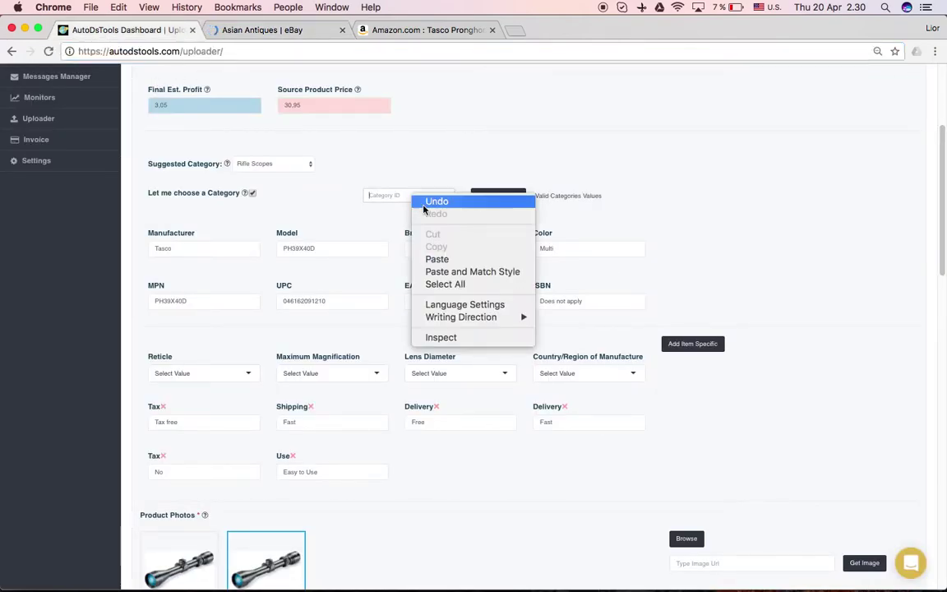
{"action": "left_click", "coordinate": [465, 258]}
{"action": "left_click", "coordinate": [498, 197]}
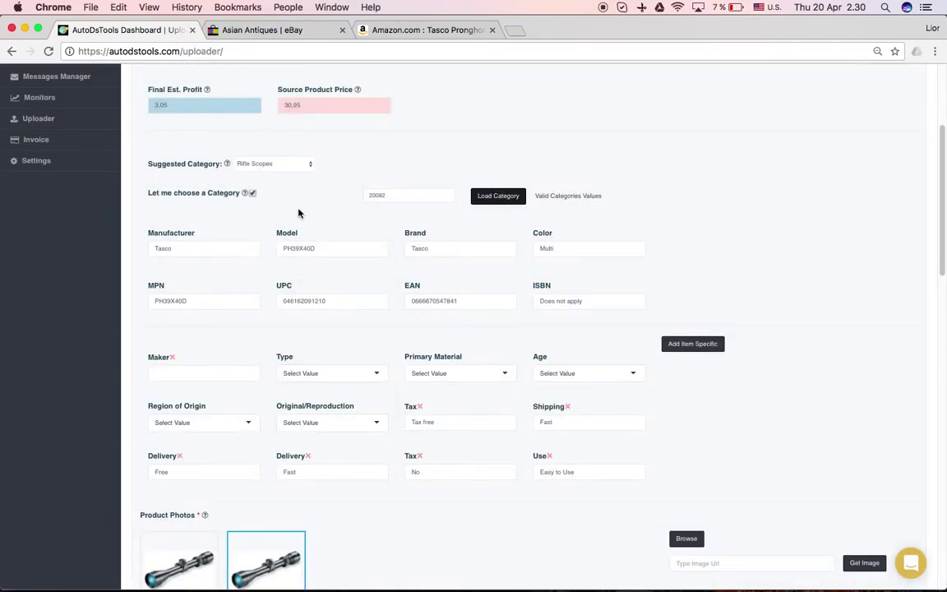
{"action": "left_click", "coordinate": [269, 29]}
{"action": "left_click", "coordinate": [122, 30]}
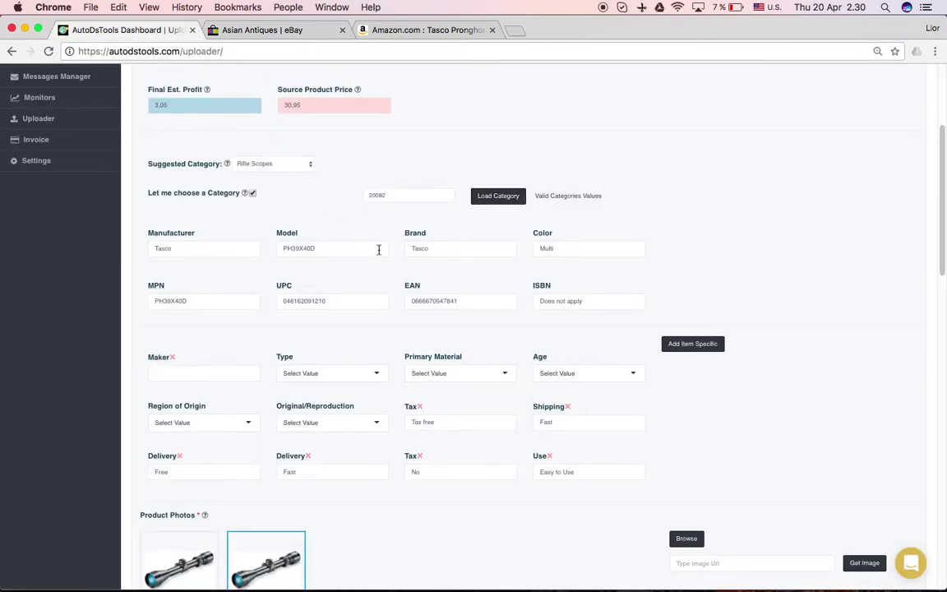
Browse the new Type and Primary Material item specific options without changing them
{"action": "scroll", "coordinate": [391, 256], "scroll_direction": "down", "scroll_amount": 2}
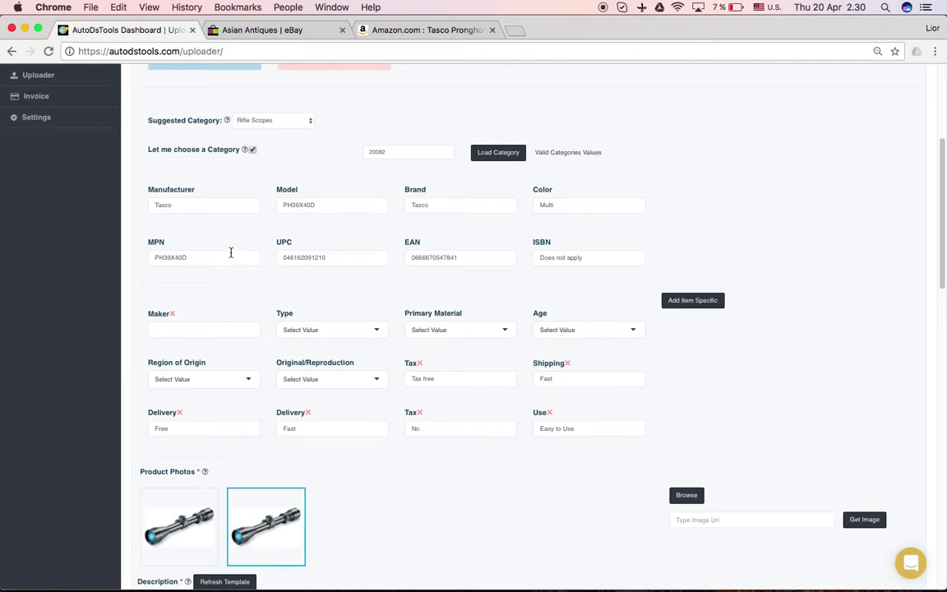
{"action": "scroll", "coordinate": [231, 253], "scroll_direction": "down", "scroll_amount": 1}
{"action": "scroll", "coordinate": [591, 220], "scroll_direction": "down", "scroll_amount": 1}
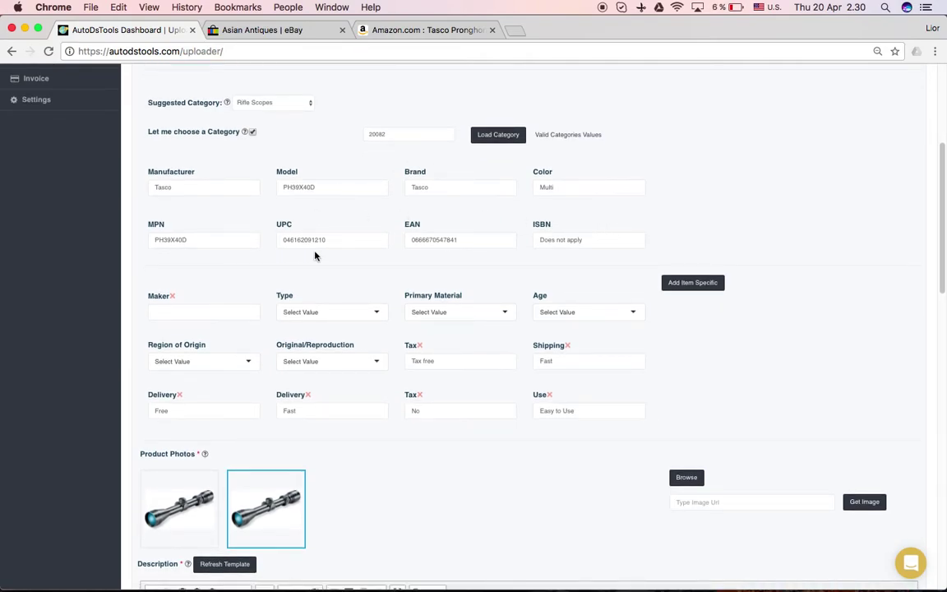
{"action": "scroll", "coordinate": [317, 254], "scroll_direction": "down", "scroll_amount": 5}
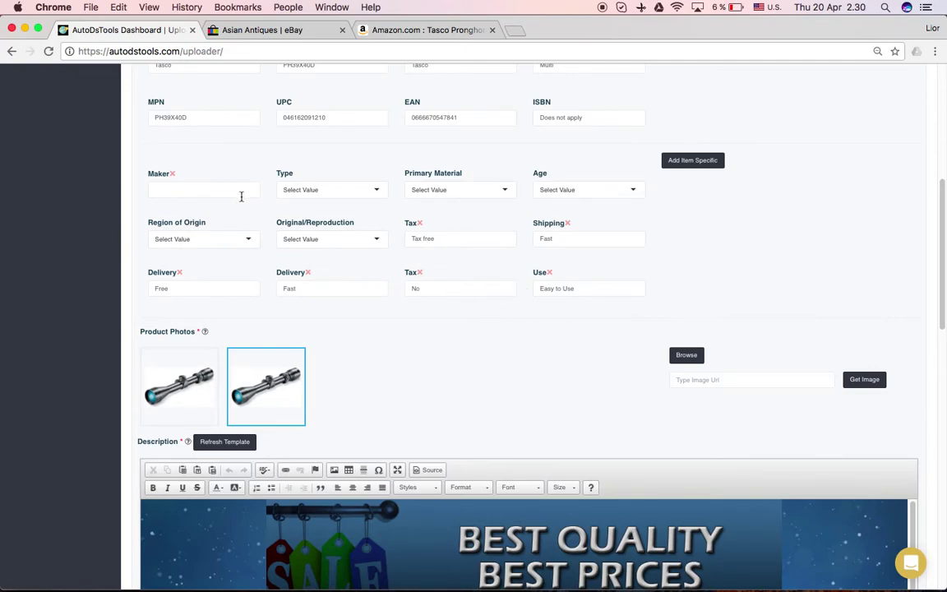
{"action": "left_click", "coordinate": [379, 194]}
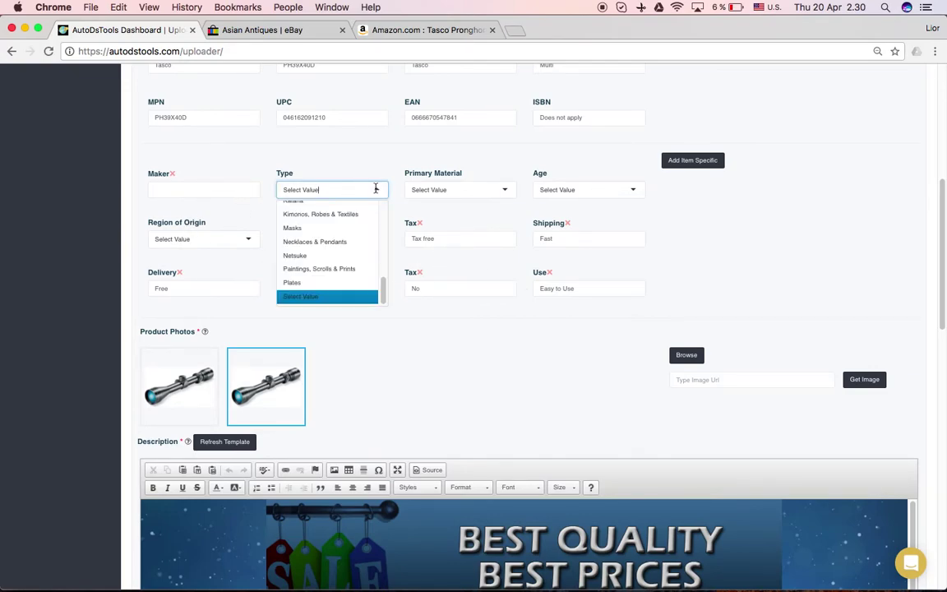
{"action": "left_click", "coordinate": [423, 171]}
{"action": "left_click", "coordinate": [469, 188]}
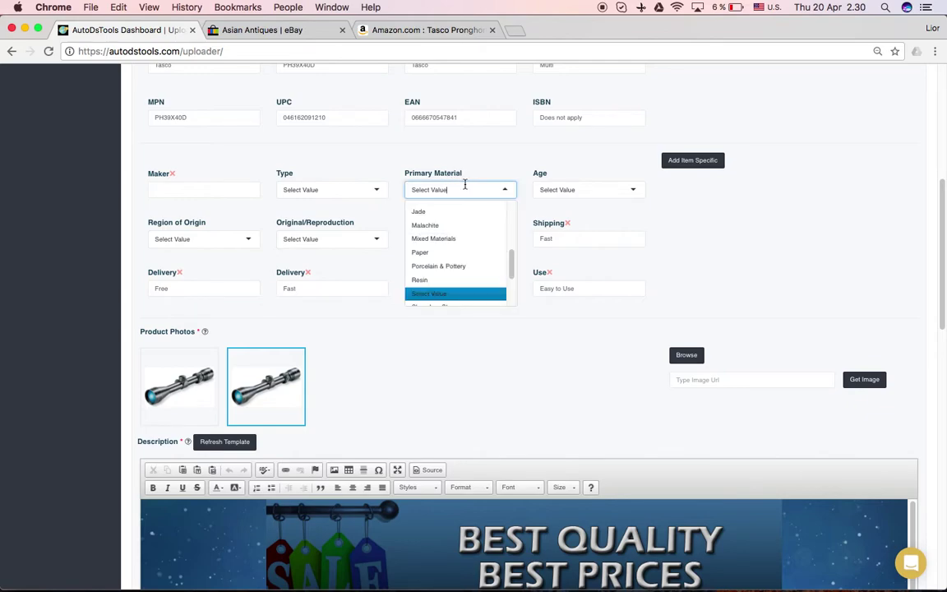
{"action": "left_click", "coordinate": [455, 159]}
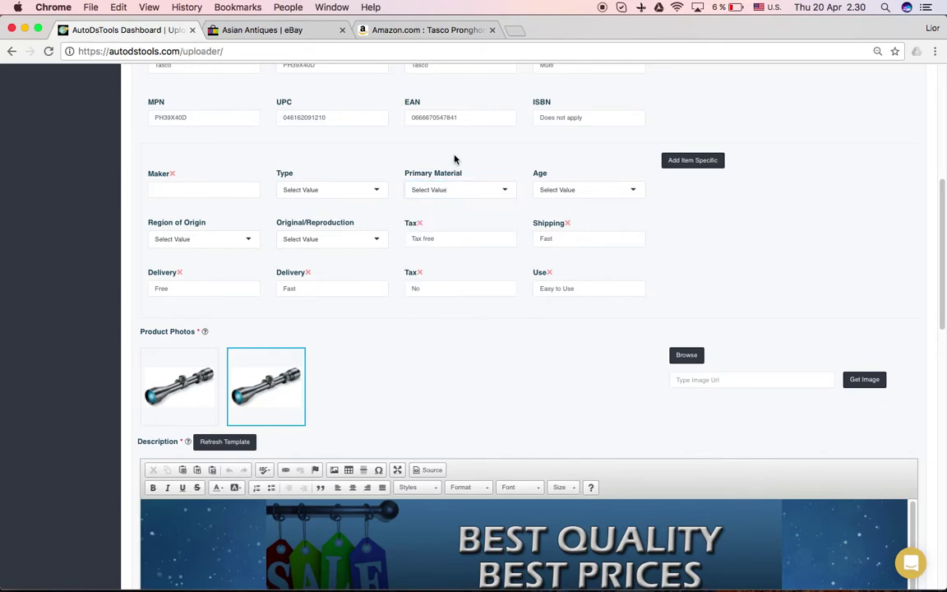
Add a custom item specific named 'specific1' with the value 'text'
{"action": "left_click", "coordinate": [698, 161]}
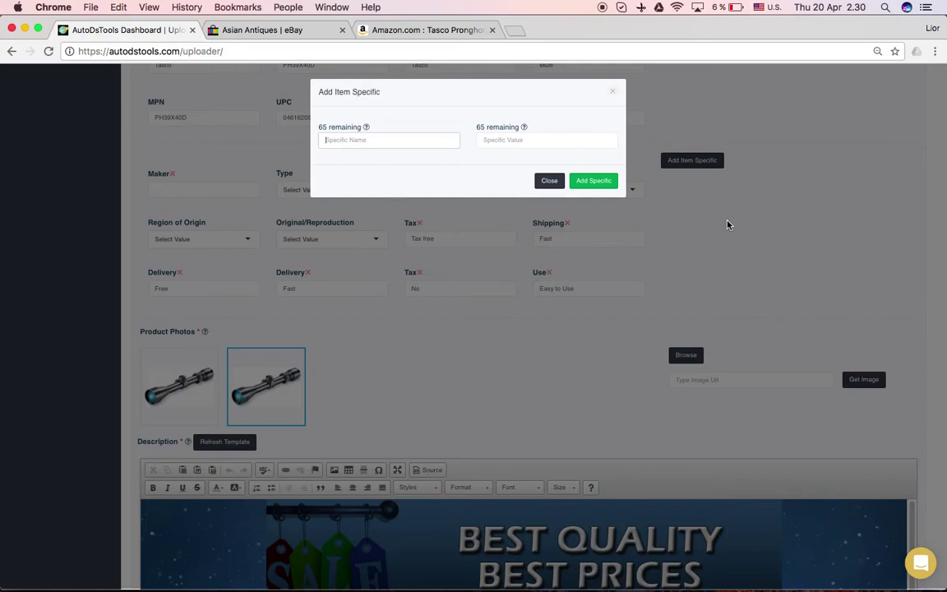
{"action": "left_click", "coordinate": [386, 139]}
{"action": "type", "text": "specific1"}
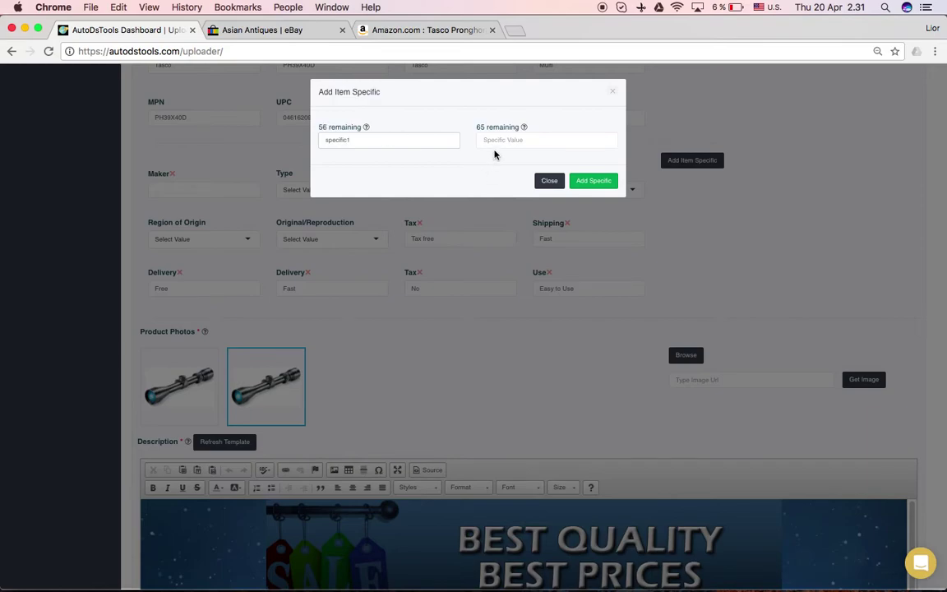
{"action": "left_click", "coordinate": [503, 140]}
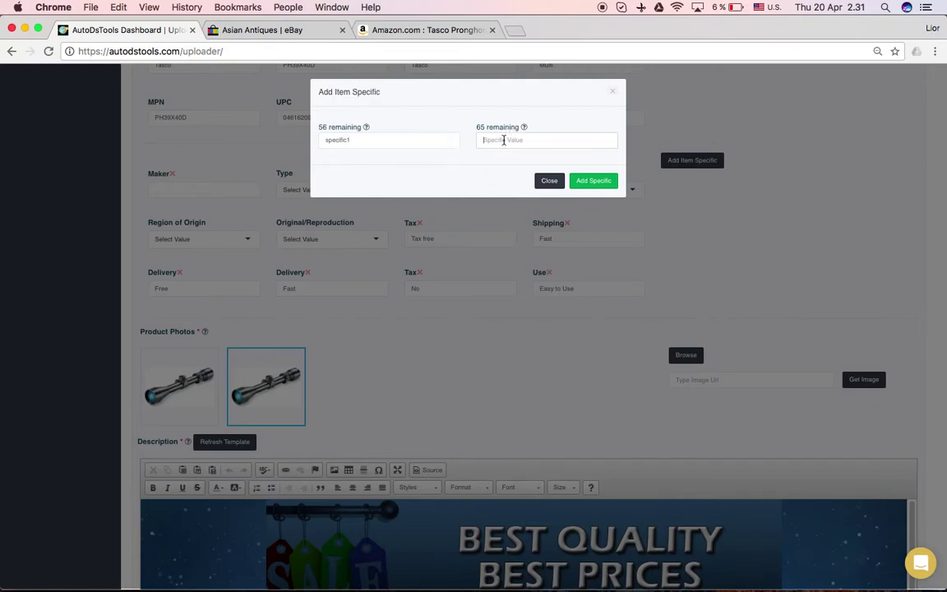
{"action": "type", "text": "text"}
{"action": "left_click", "coordinate": [604, 182]}
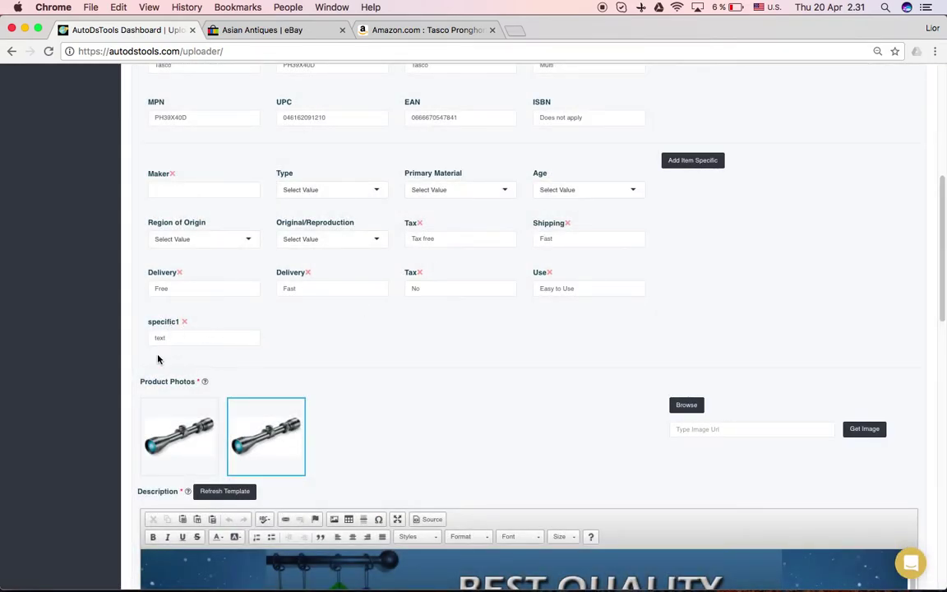
{"action": "left_click", "coordinate": [505, 327]}
{"action": "scroll", "coordinate": [506, 328], "scroll_direction": "down", "scroll_amount": 3}
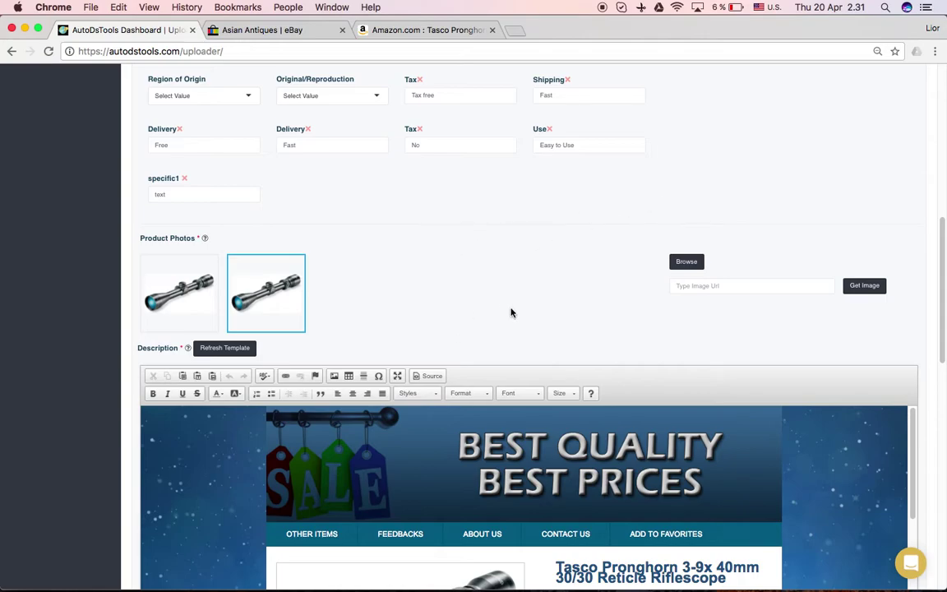
Scroll through the two riflescope photos and the Best Quality Best Prices description preview
{"action": "scroll", "coordinate": [507, 306], "scroll_direction": "down", "scroll_amount": 1}
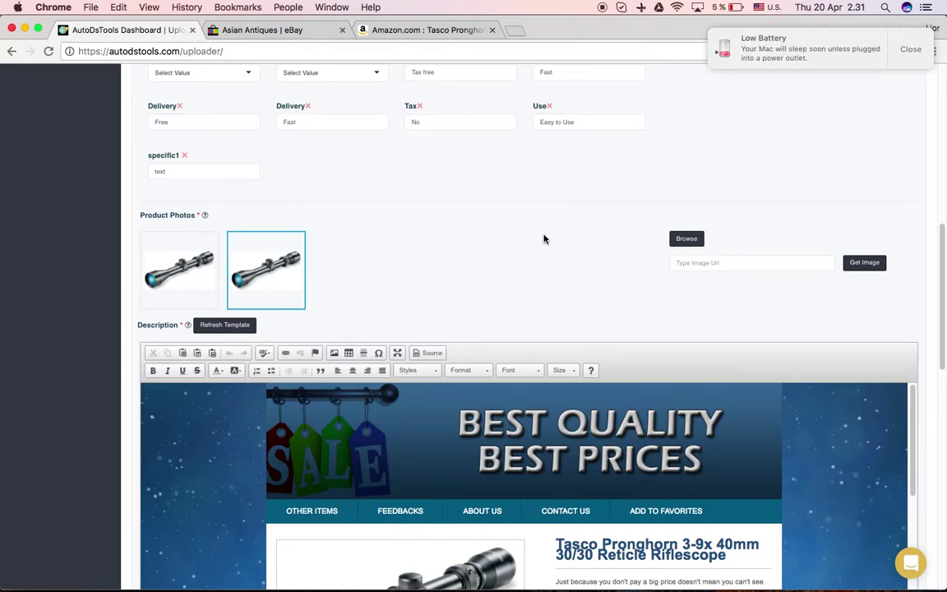
{"action": "left_click", "coordinate": [822, 45]}
{"action": "left_click", "coordinate": [492, 233]}
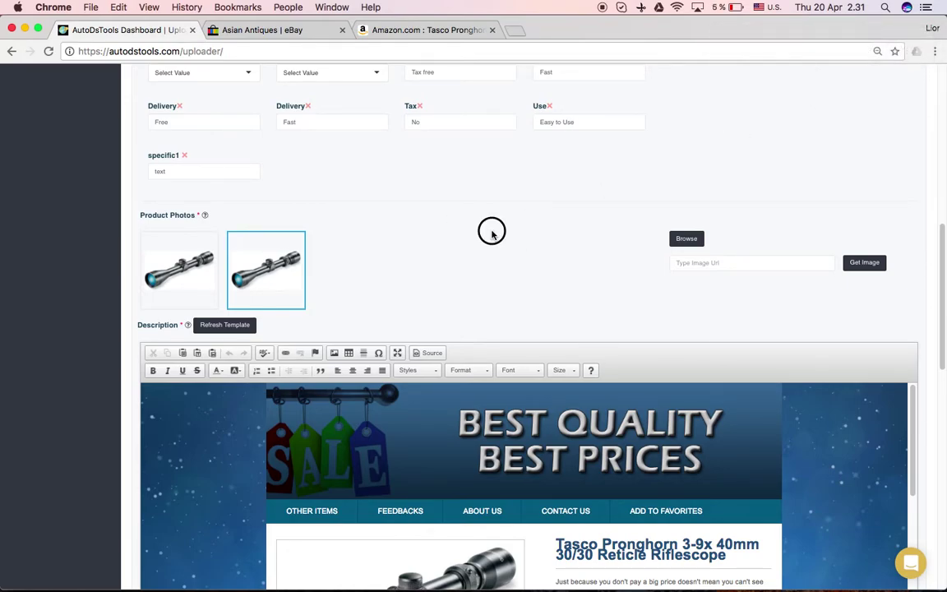
{"action": "scroll", "coordinate": [409, 256], "scroll_direction": "down", "scroll_amount": 1}
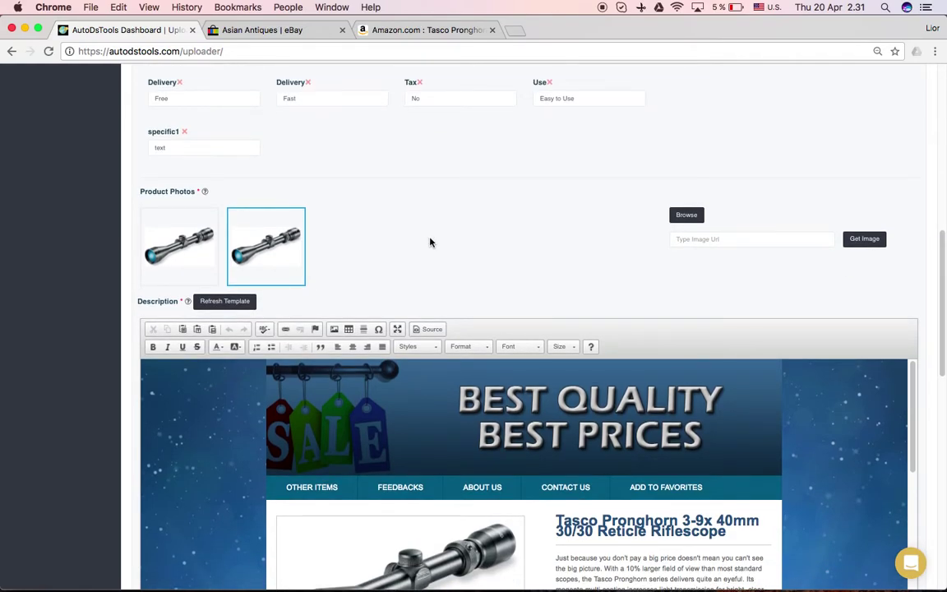
{"action": "mouse_move", "coordinate": [201, 245]}
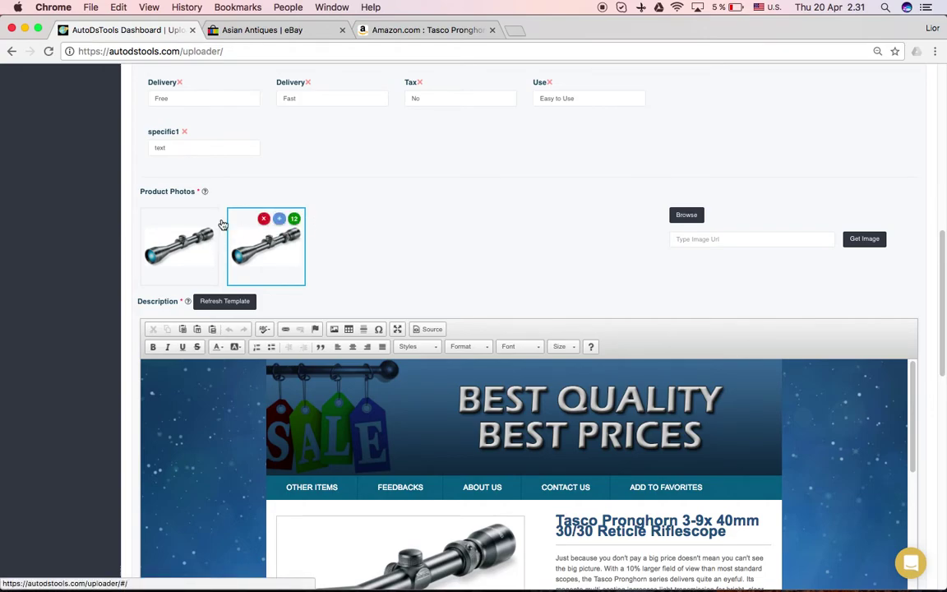
Duplicate the second riflescope photo to add a third product image
{"action": "left_click", "coordinate": [294, 218]}
{"action": "left_click", "coordinate": [363, 229]}
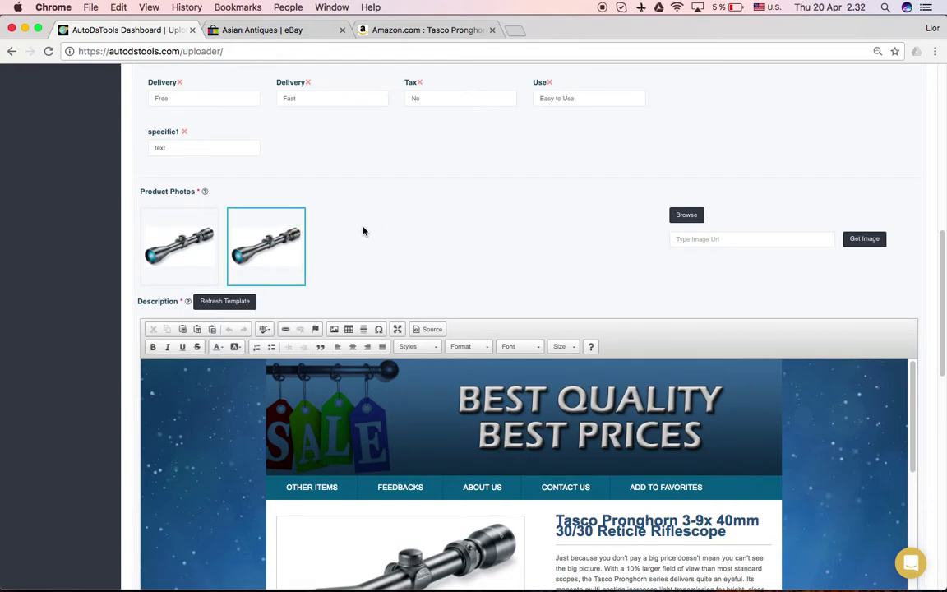
{"action": "mouse_move", "coordinate": [194, 225]}
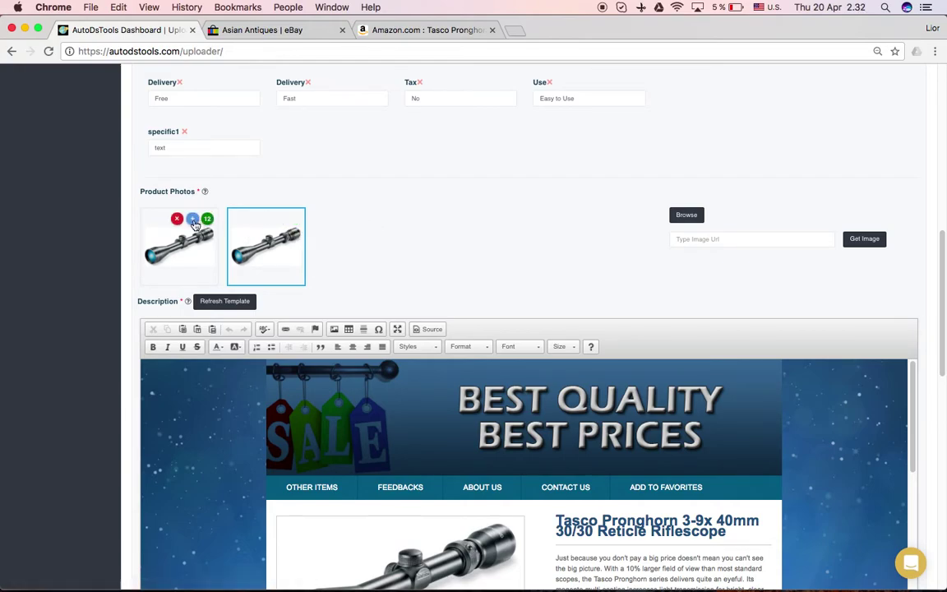
{"action": "left_click", "coordinate": [217, 211]}
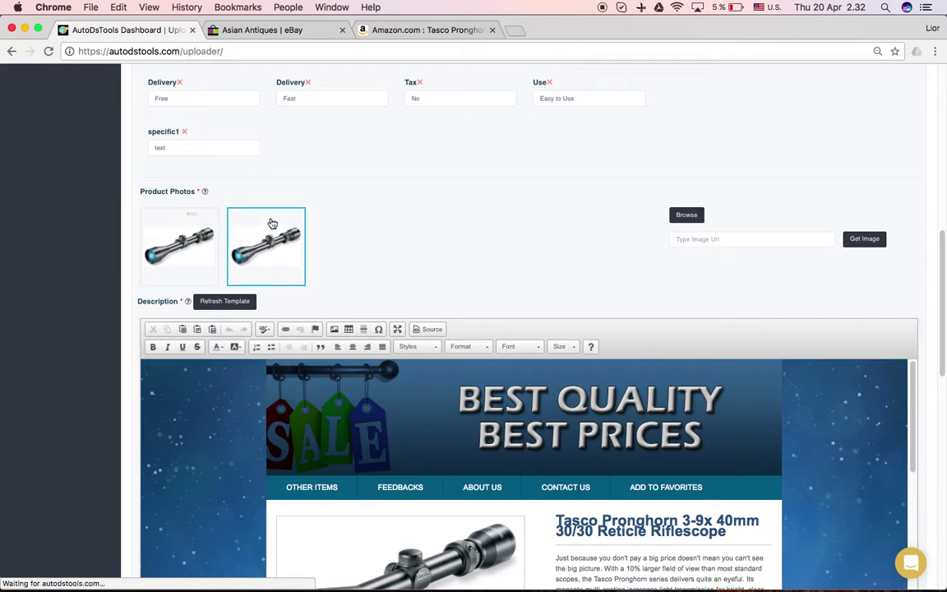
{"action": "left_click", "coordinate": [276, 218]}
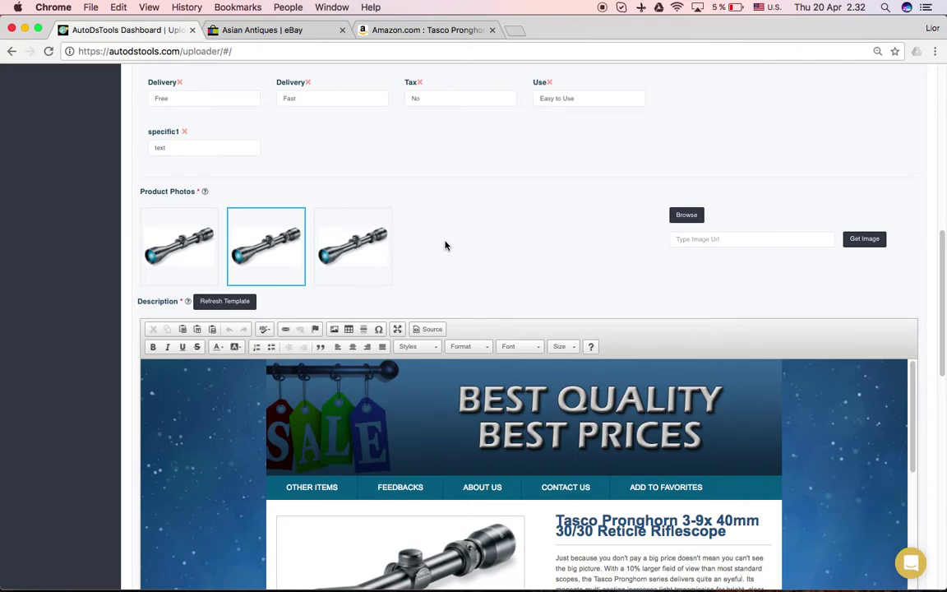
{"action": "mouse_move", "coordinate": [193, 240]}
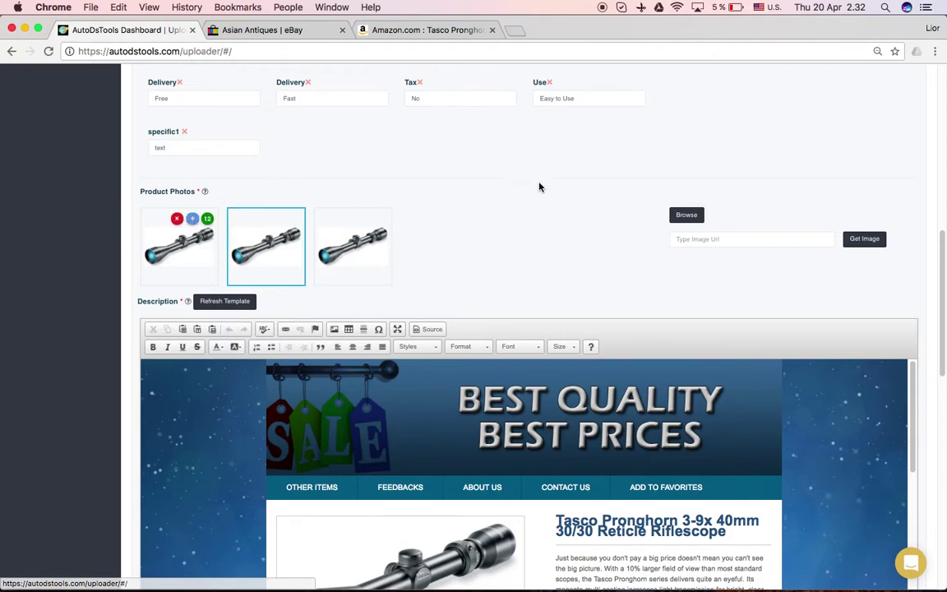
{"action": "scroll", "coordinate": [521, 237], "scroll_direction": "up", "scroll_amount": 5}
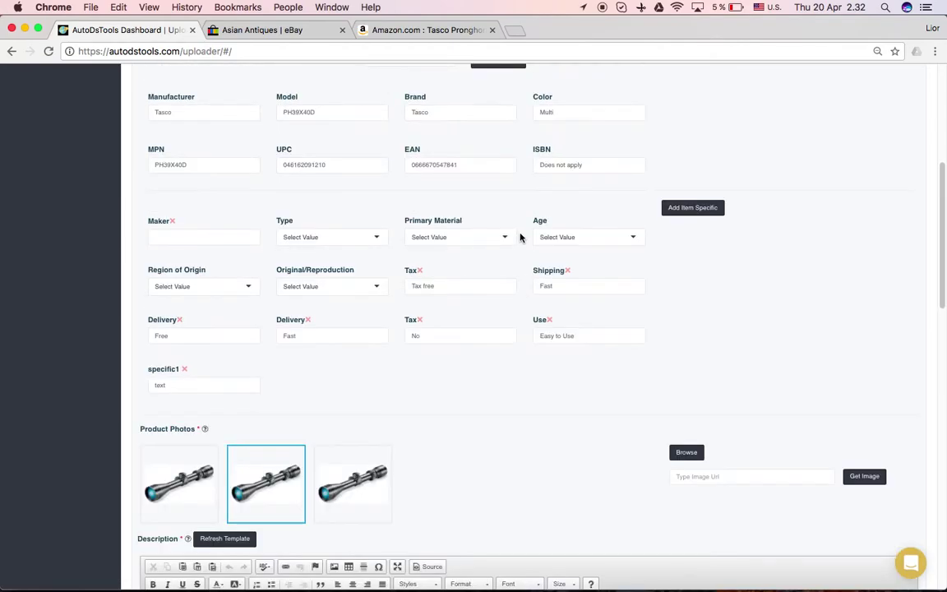
{"action": "scroll", "coordinate": [507, 244], "scroll_direction": "up", "scroll_amount": 3}
{"action": "scroll", "coordinate": [507, 247], "scroll_direction": "down", "scroll_amount": 10}
{"action": "scroll", "coordinate": [509, 247], "scroll_direction": "up", "scroll_amount": 1}
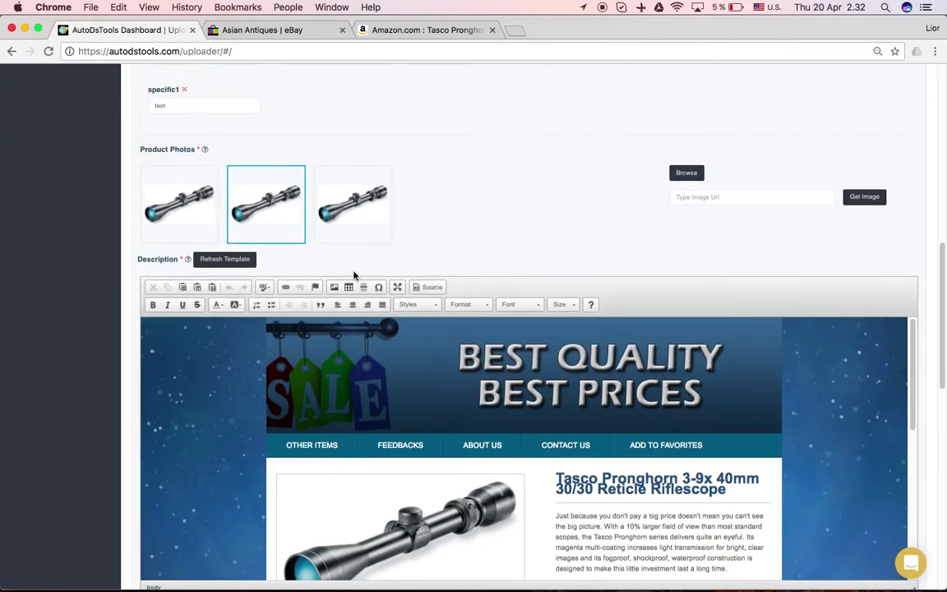
{"action": "mouse_move", "coordinate": [380, 211]}
{"action": "scroll", "coordinate": [491, 225], "scroll_direction": "up", "scroll_amount": 10}
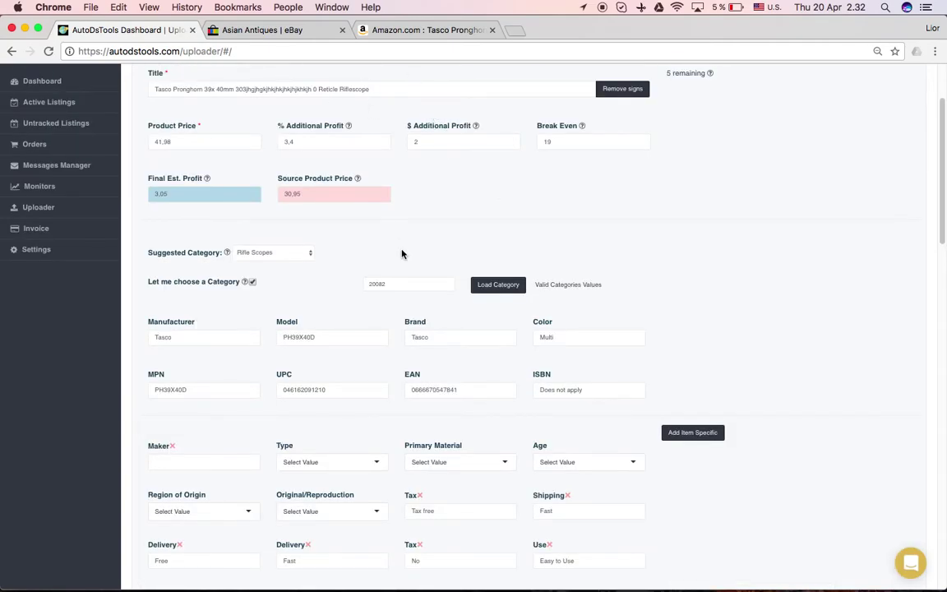
{"action": "scroll", "coordinate": [402, 254], "scroll_direction": "down", "scroll_amount": 5}
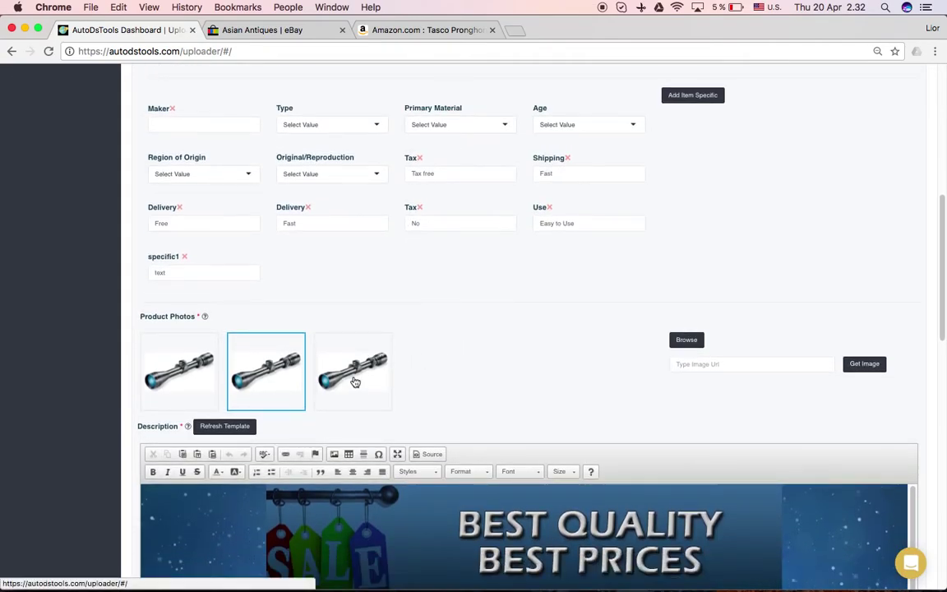
{"action": "mouse_move", "coordinate": [365, 366]}
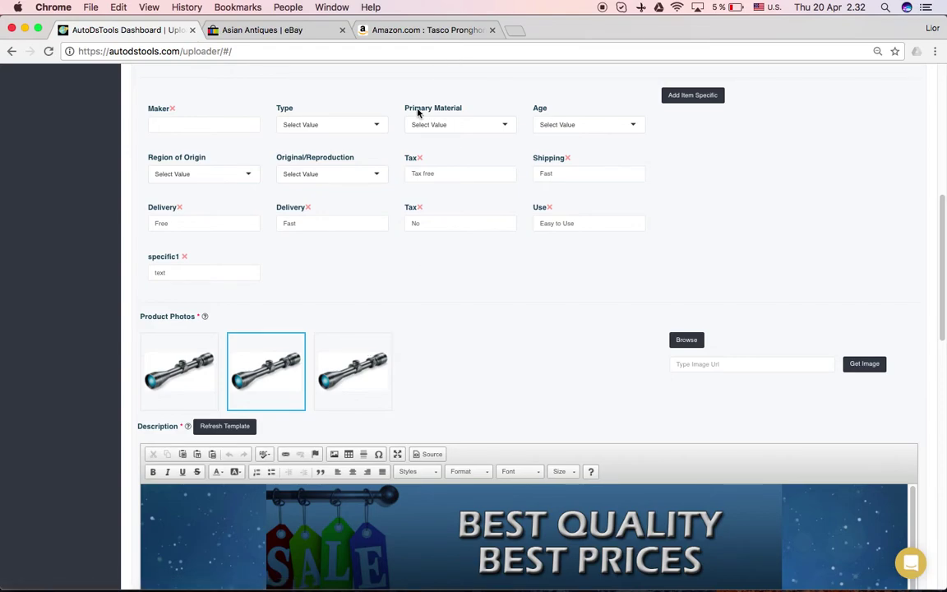
{"action": "scroll", "coordinate": [389, 281], "scroll_direction": "down", "scroll_amount": 3}
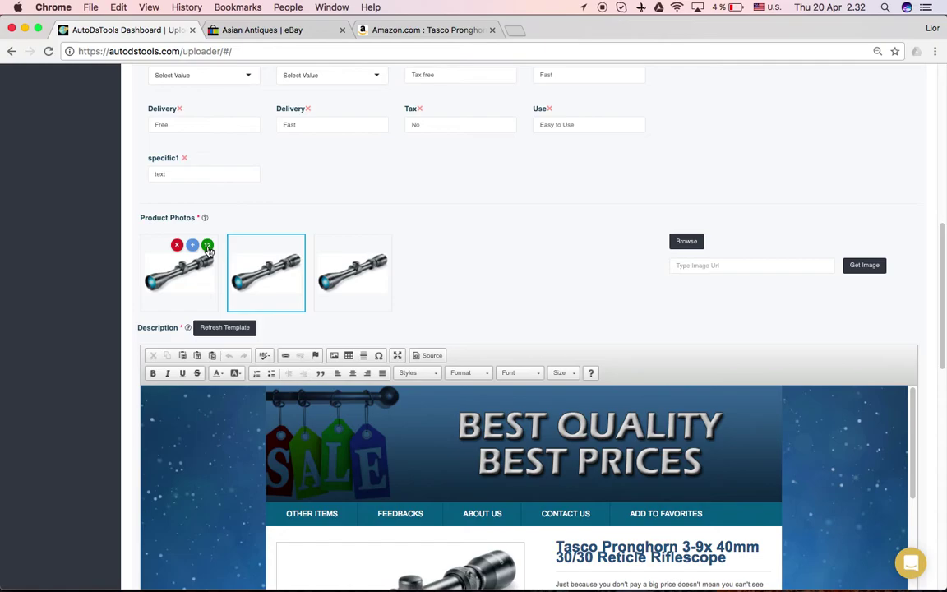
Fill all twelve photo slots with riflescope images using the green 12 button
{"action": "left_click", "coordinate": [208, 247]}
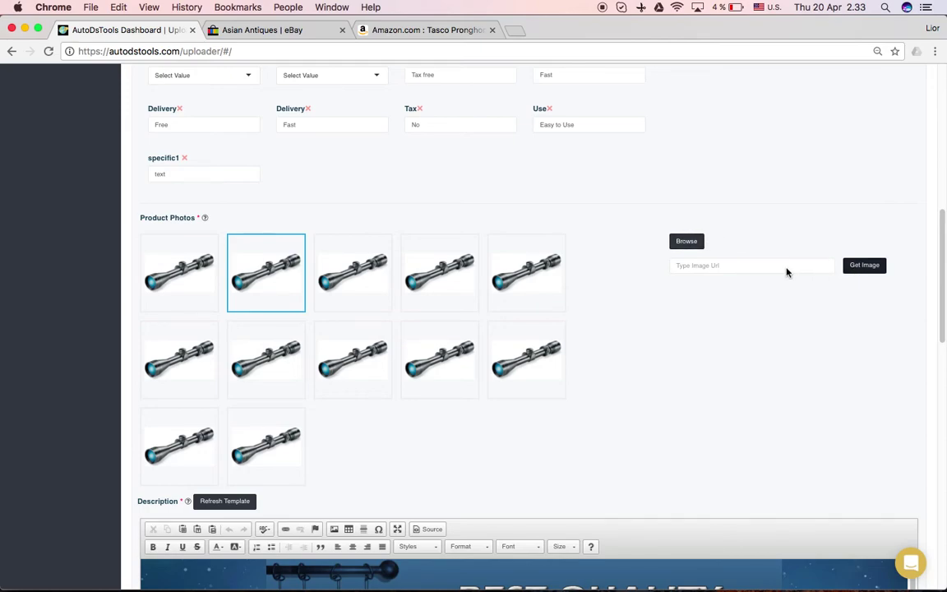
{"action": "mouse_move", "coordinate": [525, 333]}
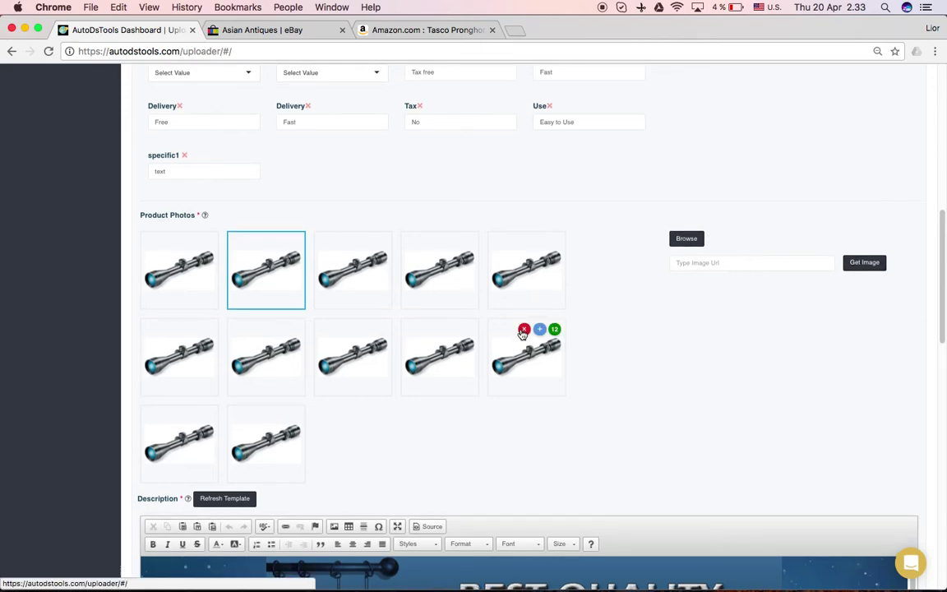
{"action": "scroll", "coordinate": [523, 333], "scroll_direction": "down", "scroll_amount": 2}
{"action": "scroll", "coordinate": [519, 324], "scroll_direction": "down", "scroll_amount": 2}
{"action": "scroll", "coordinate": [518, 304], "scroll_direction": "down", "scroll_amount": 2}
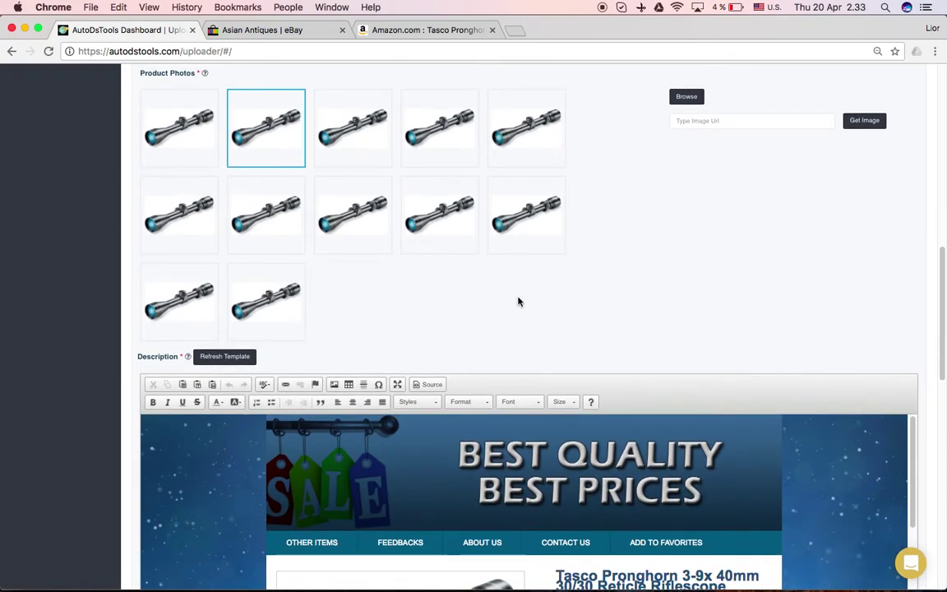
{"action": "scroll", "coordinate": [519, 303], "scroll_direction": "down", "scroll_amount": 5}
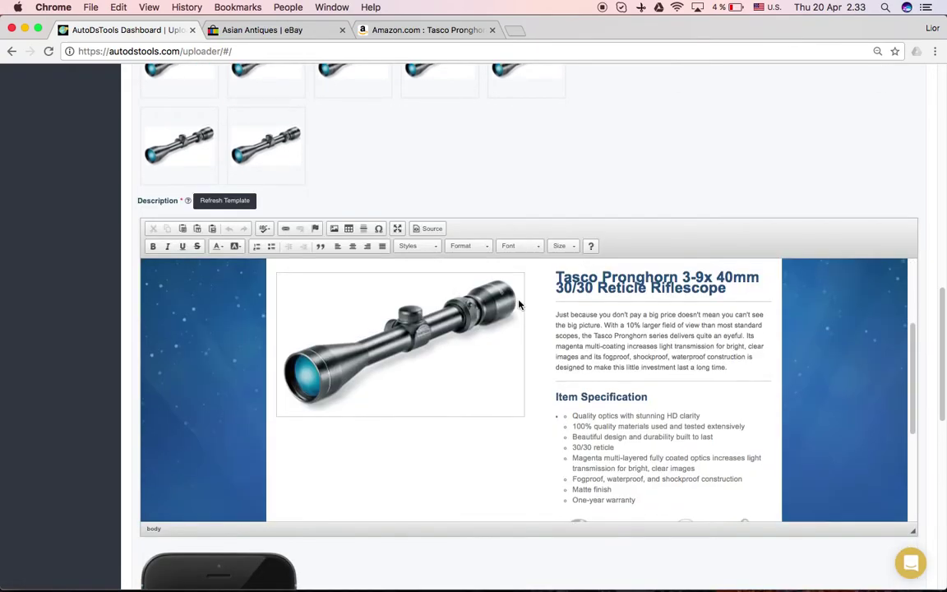
{"action": "scroll", "coordinate": [585, 323], "scroll_direction": "up", "scroll_amount": 1}
{"action": "scroll", "coordinate": [857, 366], "scroll_direction": "up", "scroll_amount": 3}
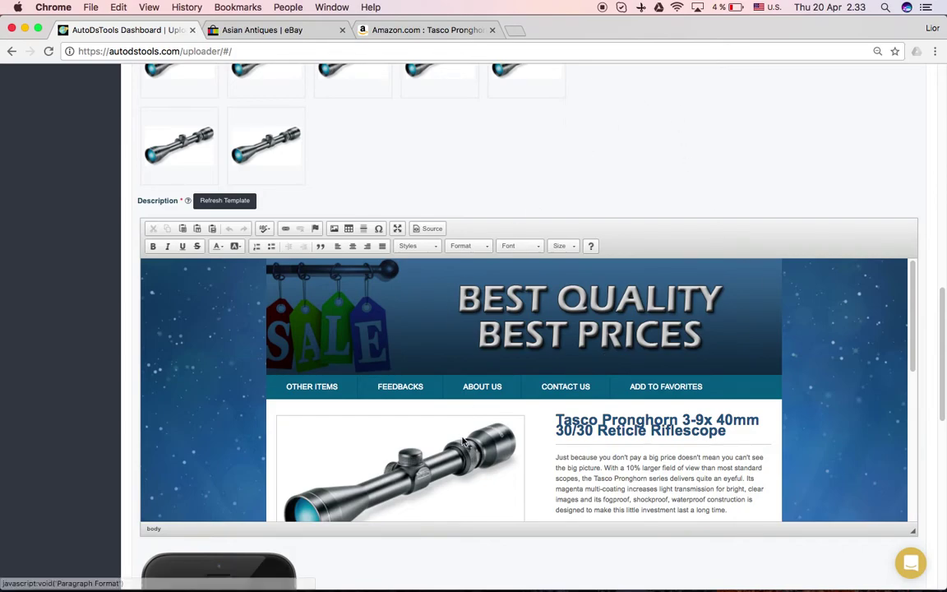
{"action": "scroll", "coordinate": [434, 435], "scroll_direction": "down", "scroll_amount": 2}
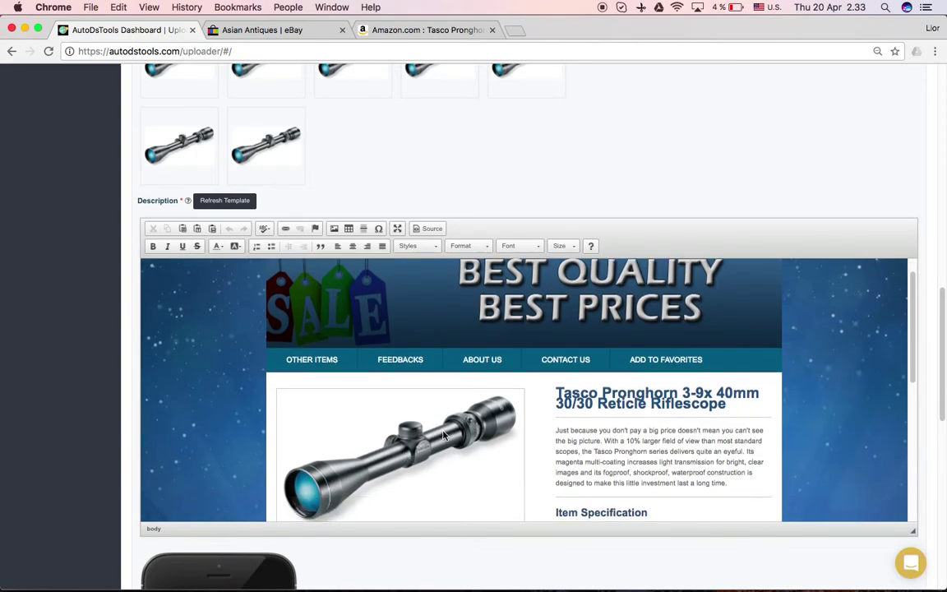
{"action": "left_click", "coordinate": [437, 403]}
{"action": "scroll", "coordinate": [461, 345], "scroll_direction": "up", "scroll_amount": 1}
{"action": "scroll", "coordinate": [448, 200], "scroll_direction": "up", "scroll_amount": 6}
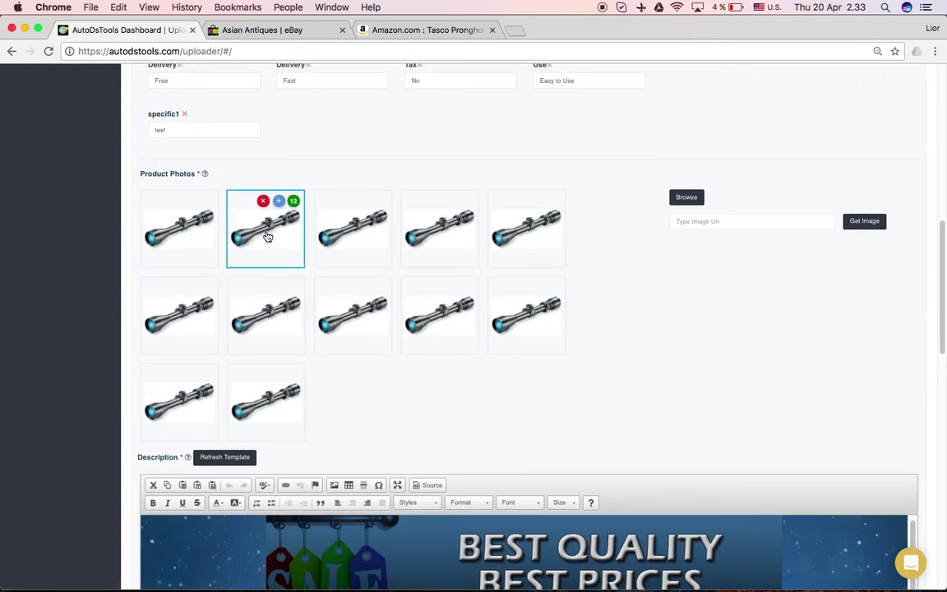
{"action": "mouse_move", "coordinate": [268, 185]}
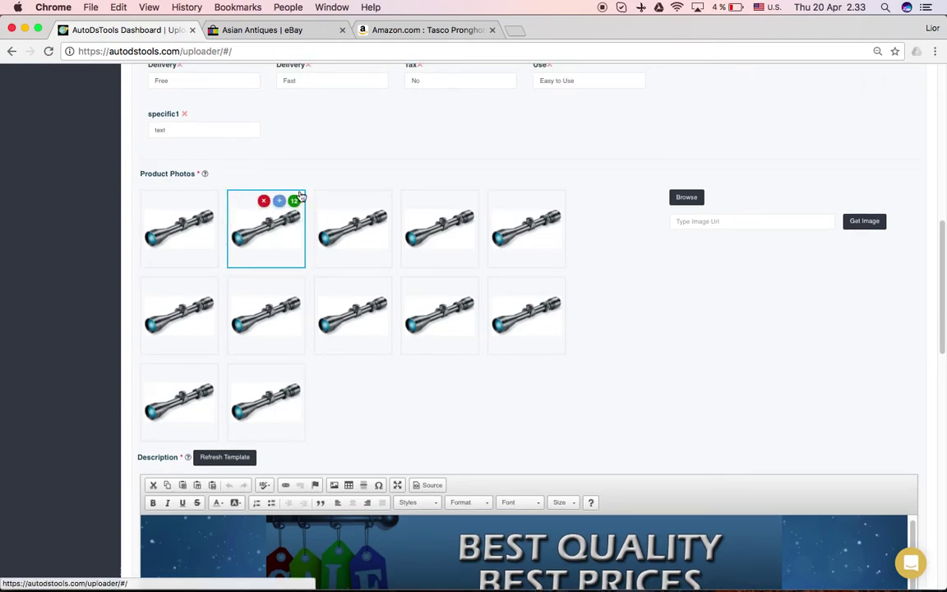
{"action": "left_click", "coordinate": [267, 225]}
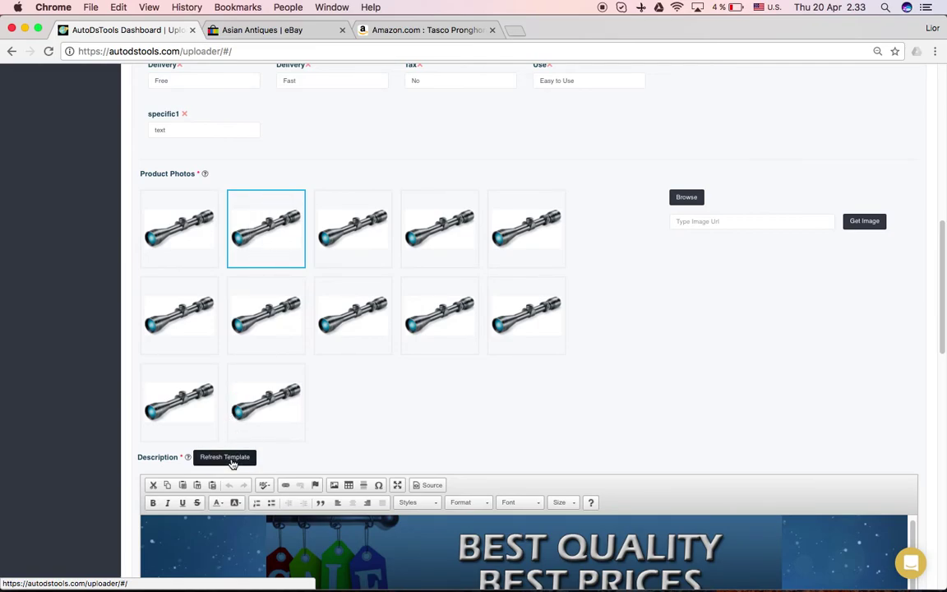
{"action": "scroll", "coordinate": [320, 443], "scroll_direction": "down", "scroll_amount": 3}
{"action": "scroll", "coordinate": [434, 498], "scroll_direction": "down", "scroll_amount": 3}
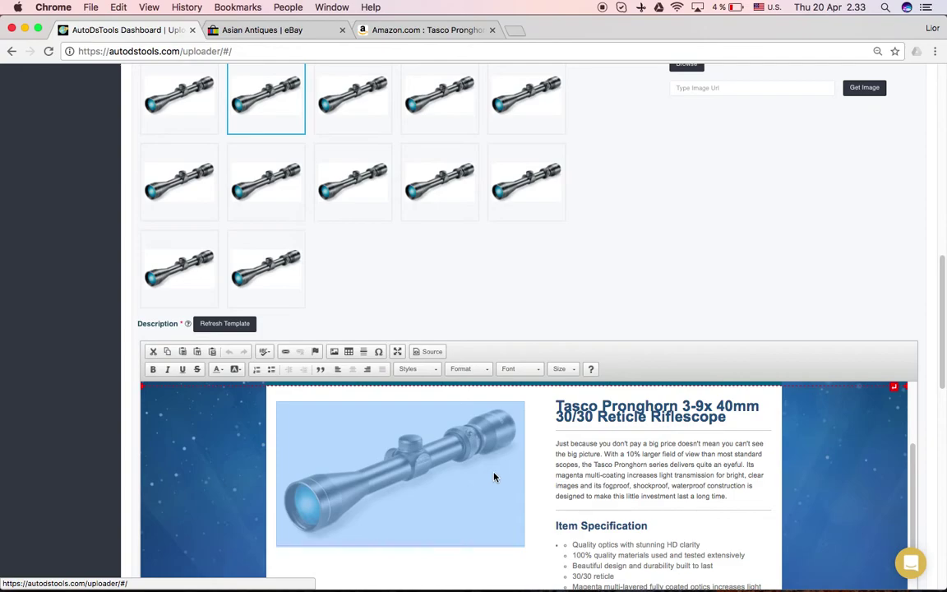
{"action": "scroll", "coordinate": [486, 506], "scroll_direction": "up", "scroll_amount": 3}
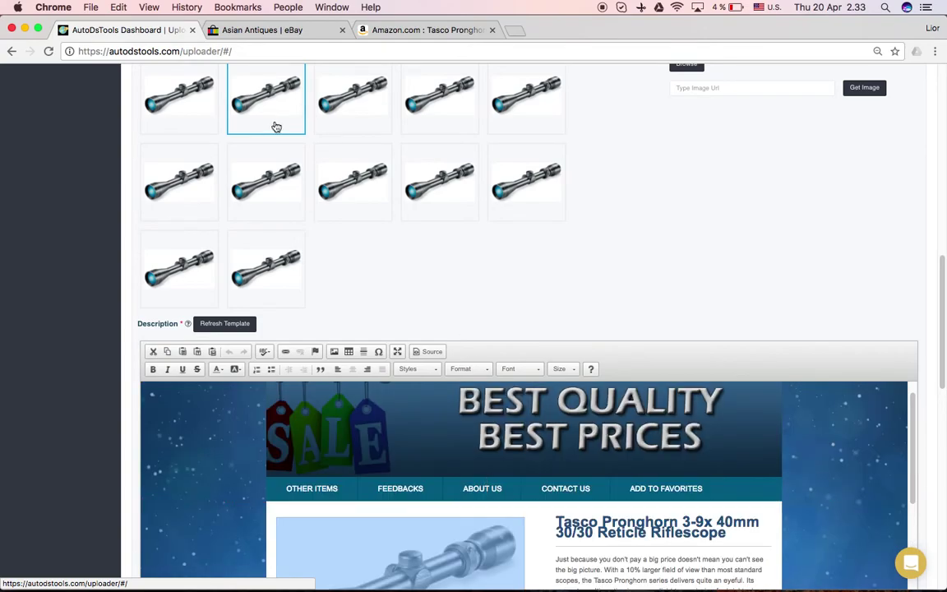
{"action": "left_click", "coordinate": [195, 114]}
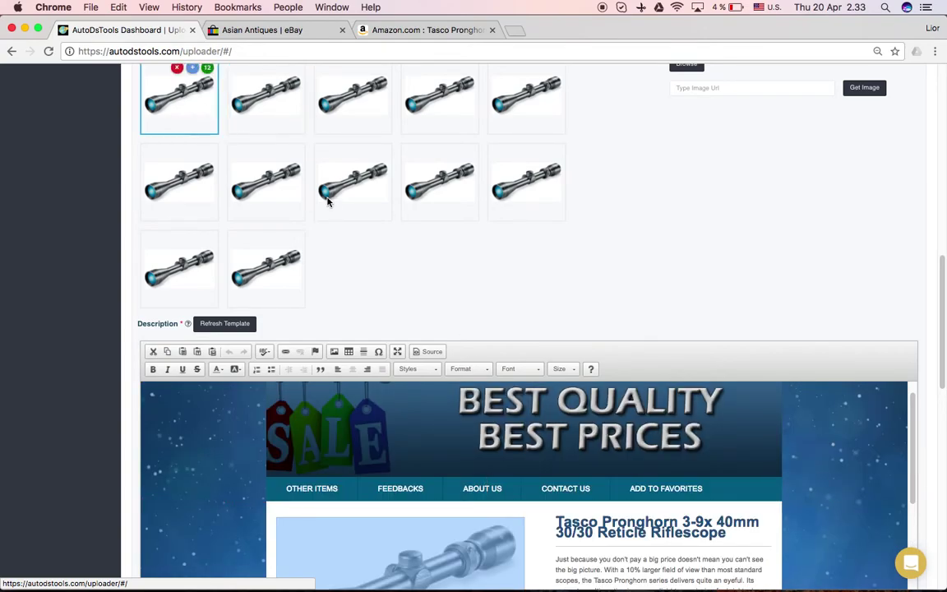
{"action": "scroll", "coordinate": [517, 220], "scroll_direction": "down", "scroll_amount": 3}
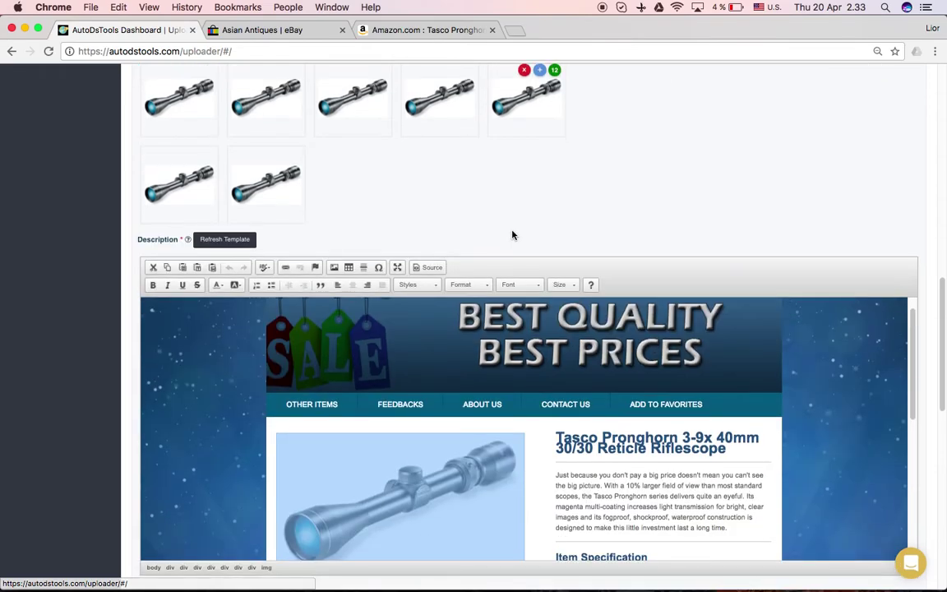
{"action": "scroll", "coordinate": [759, 311], "scroll_direction": "down", "scroll_amount": 1}
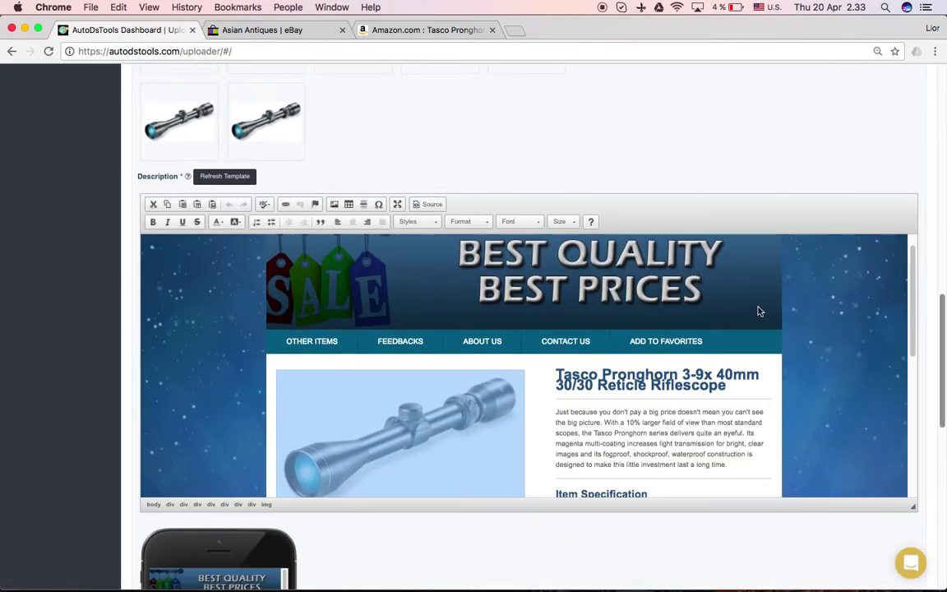
{"action": "scroll", "coordinate": [759, 306], "scroll_direction": "down", "scroll_amount": 6}
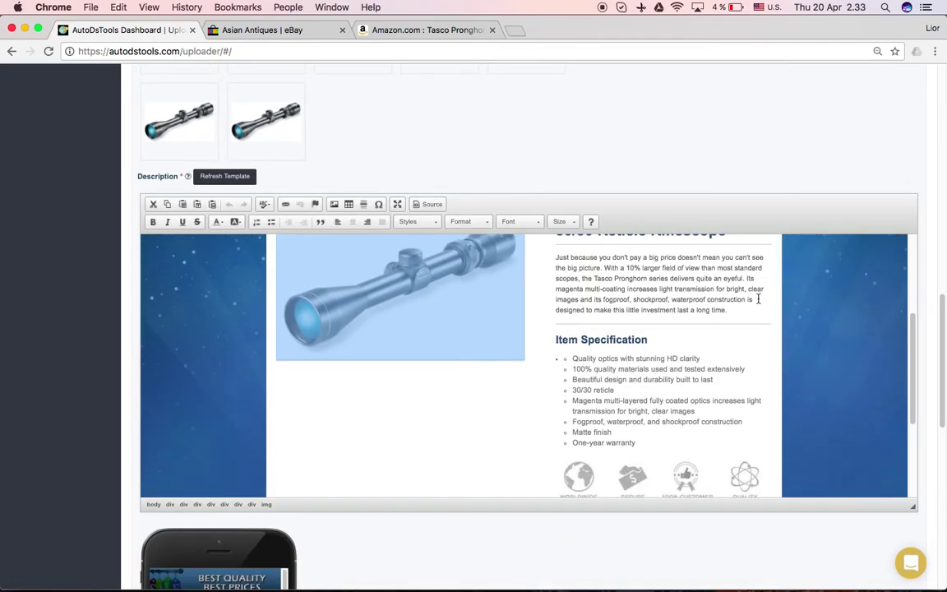
{"action": "scroll", "coordinate": [757, 300], "scroll_direction": "down", "scroll_amount": 2}
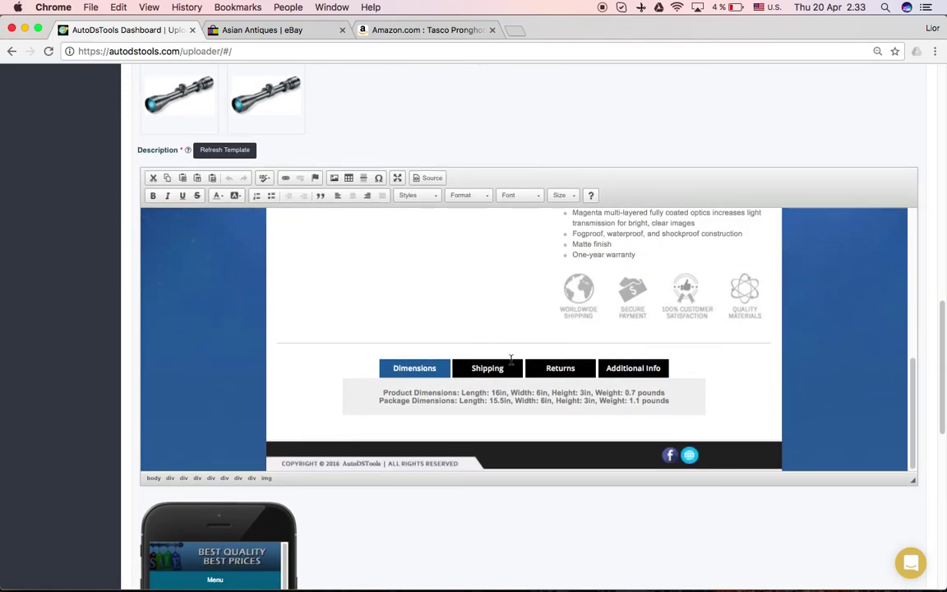
{"action": "left_click", "coordinate": [488, 370]}
Preview the Shipping, Returns and Additional Info tabs in the phone view of the description
{"action": "left_click_drag", "start_coordinate": [941, 355], "coordinate": [941, 464]}
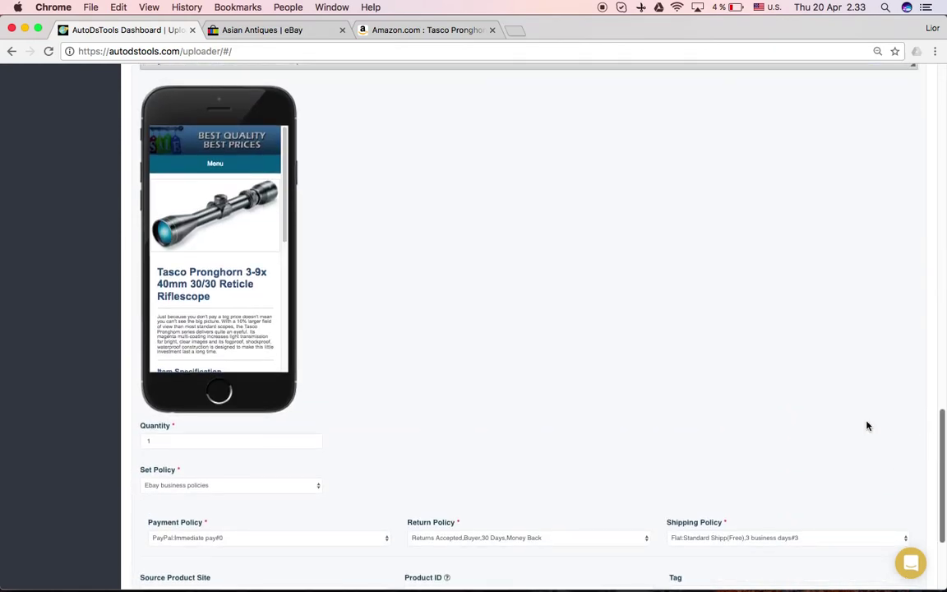
{"action": "scroll", "coordinate": [222, 239], "scroll_direction": "down", "scroll_amount": 10}
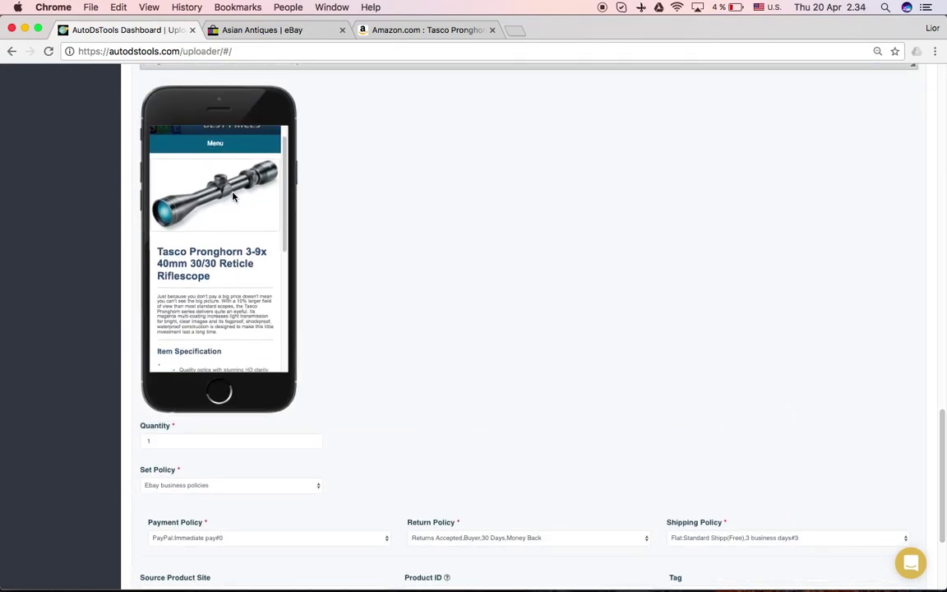
{"action": "left_click", "coordinate": [220, 230]}
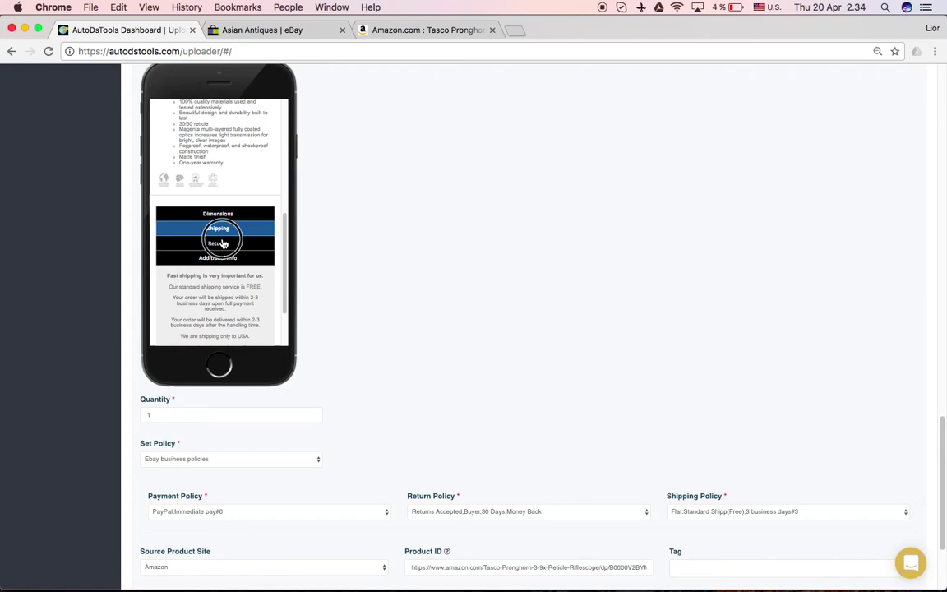
{"action": "left_click", "coordinate": [218, 243]}
{"action": "left_click", "coordinate": [218, 257]}
{"action": "scroll", "coordinate": [379, 217], "scroll_direction": "down", "scroll_amount": 5}
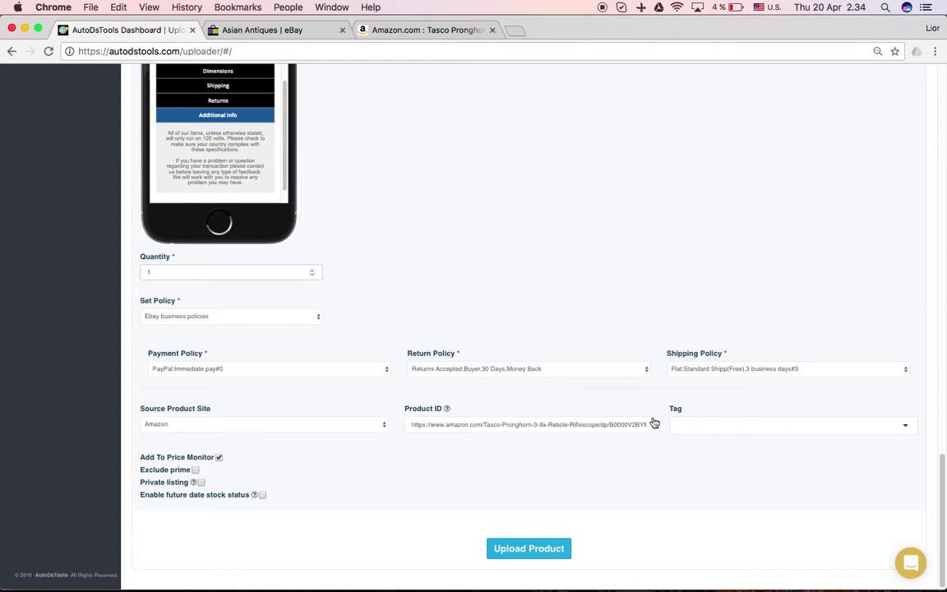
{"action": "left_click", "coordinate": [795, 369]}
{"action": "left_click", "coordinate": [756, 229]}
{"action": "left_click", "coordinate": [560, 368]}
{"action": "left_click", "coordinate": [562, 303]}
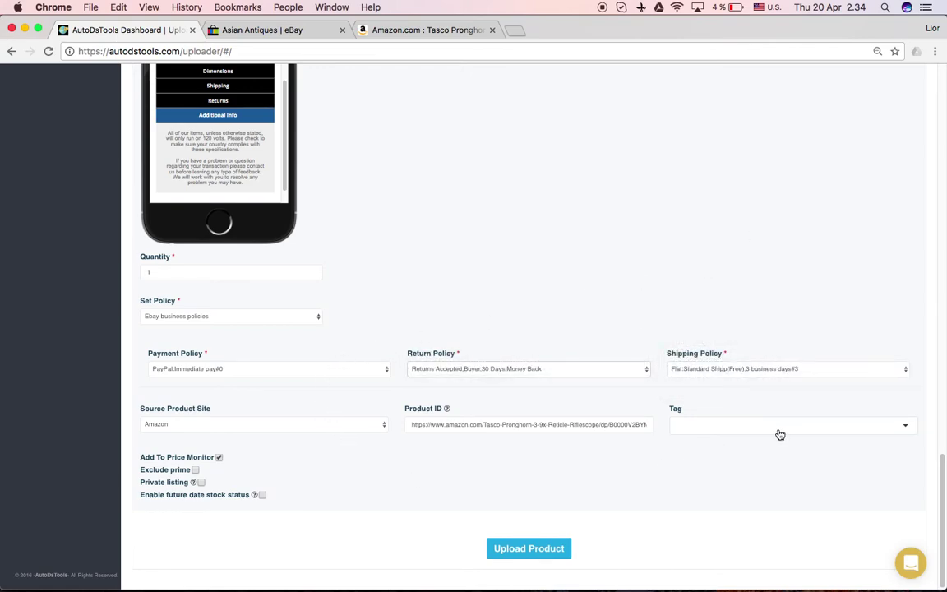
{"action": "left_click", "coordinate": [907, 427]}
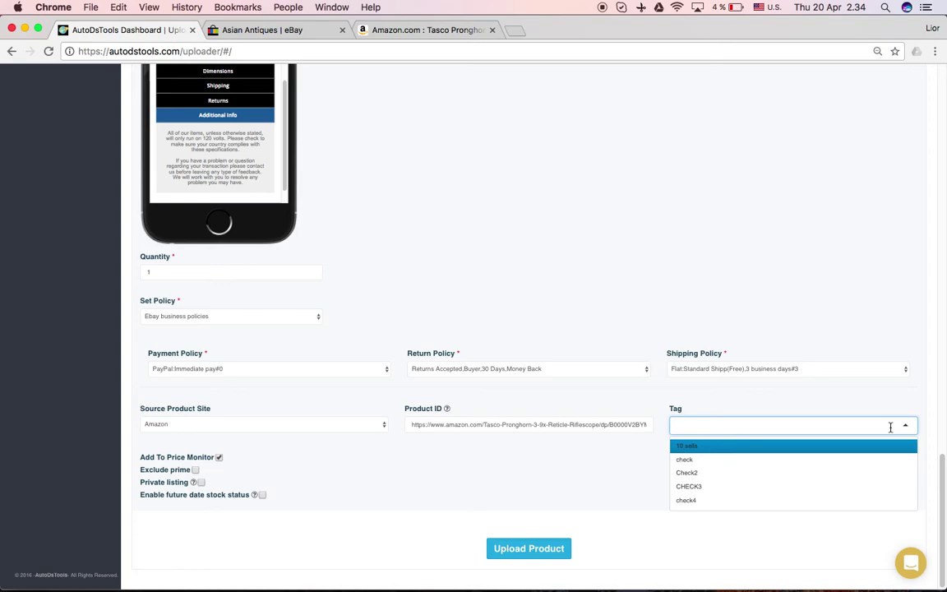
{"action": "left_click", "coordinate": [762, 407]}
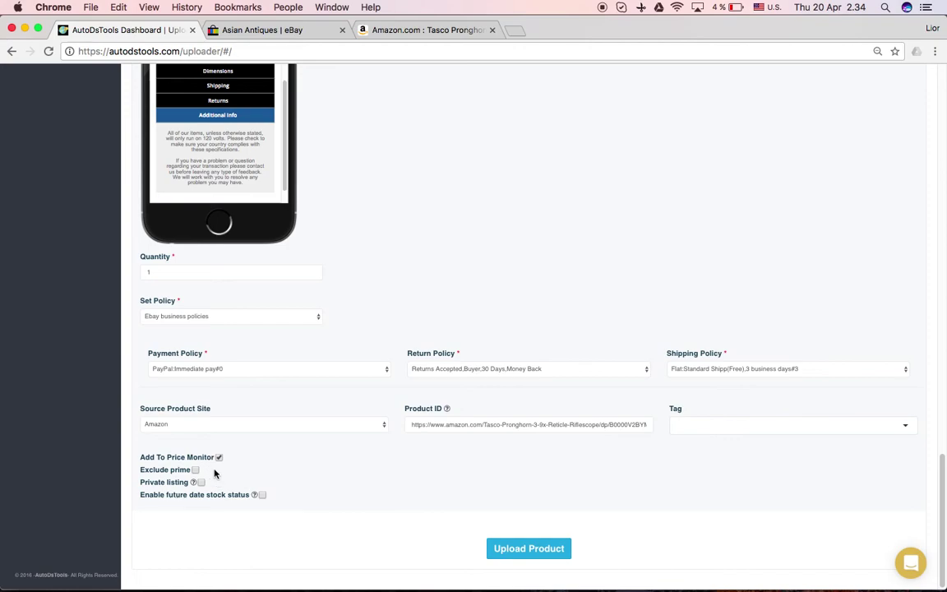
{"action": "left_click_drag", "start_coordinate": [130, 469], "coordinate": [186, 471]}
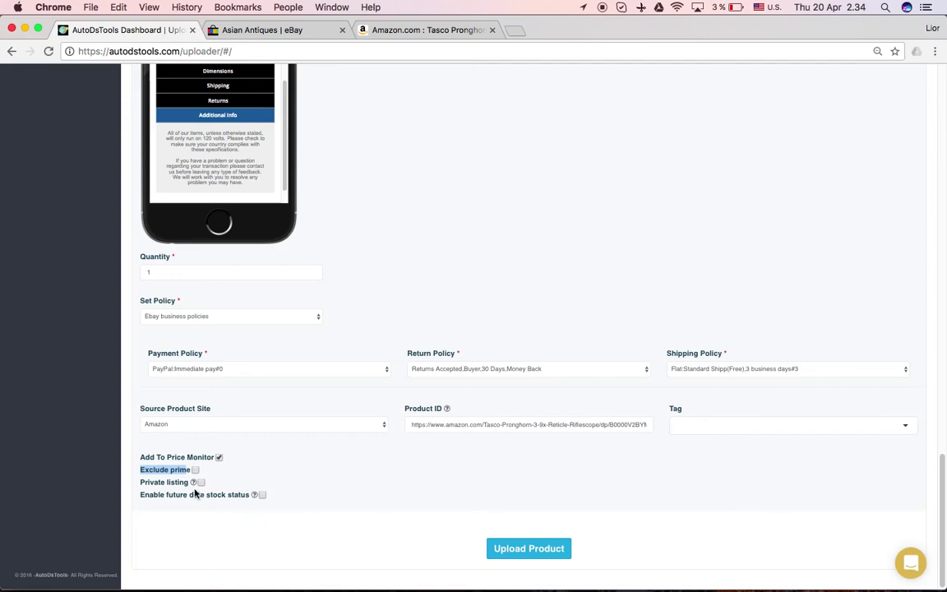
{"action": "left_click_drag", "start_coordinate": [143, 483], "coordinate": [203, 483]}
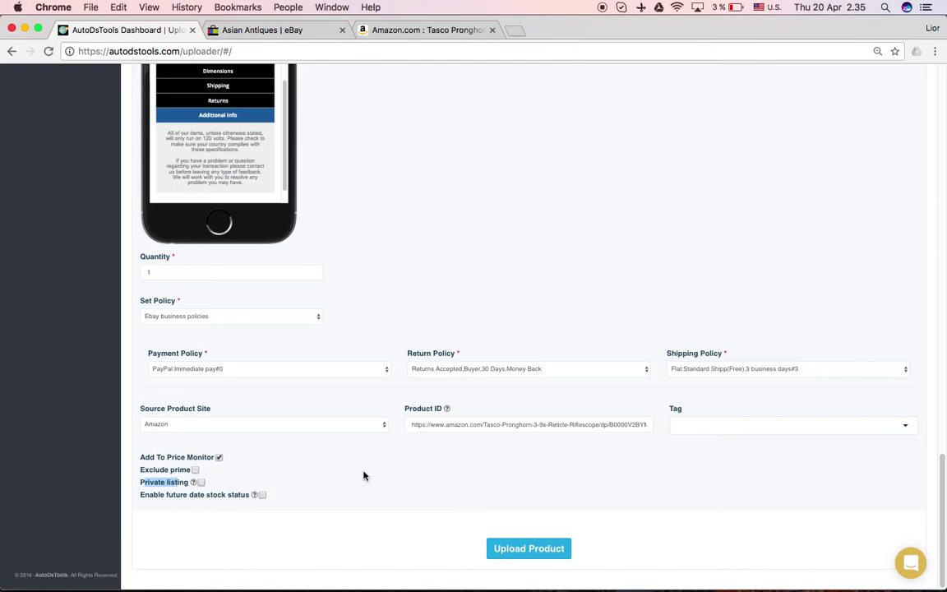
{"action": "left_click", "coordinate": [333, 476]}
Upload the Tasco Pronghorn riflescope listing to eBay and go to Active Listings
{"action": "left_click", "coordinate": [528, 548]}
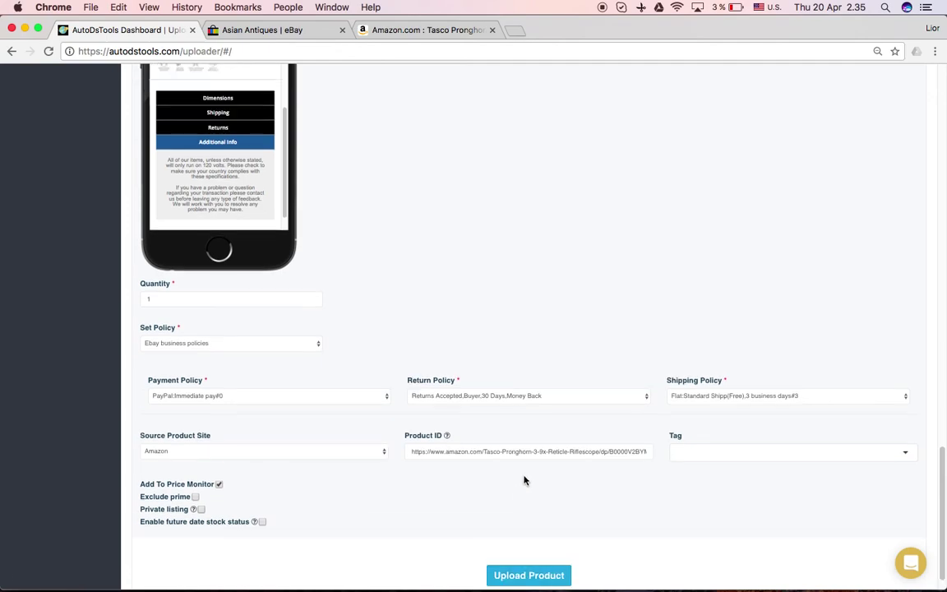
{"action": "scroll", "coordinate": [528, 486], "scroll_direction": "up", "scroll_amount": 2}
{"action": "scroll", "coordinate": [529, 486], "scroll_direction": "down", "scroll_amount": 10}
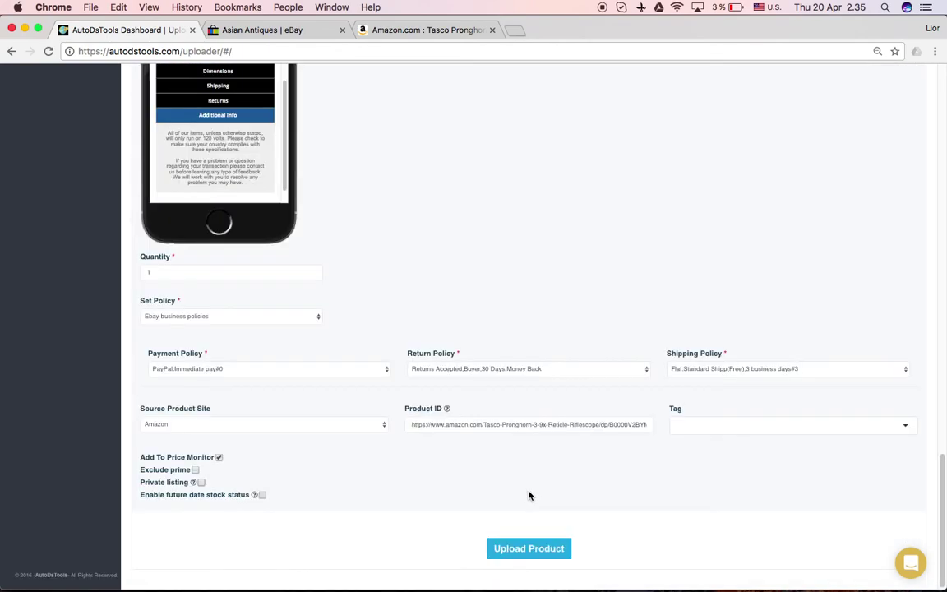
{"action": "scroll", "coordinate": [529, 486], "scroll_direction": "up", "scroll_amount": 12}
{"action": "scroll", "coordinate": [530, 488], "scroll_direction": "up", "scroll_amount": 15}
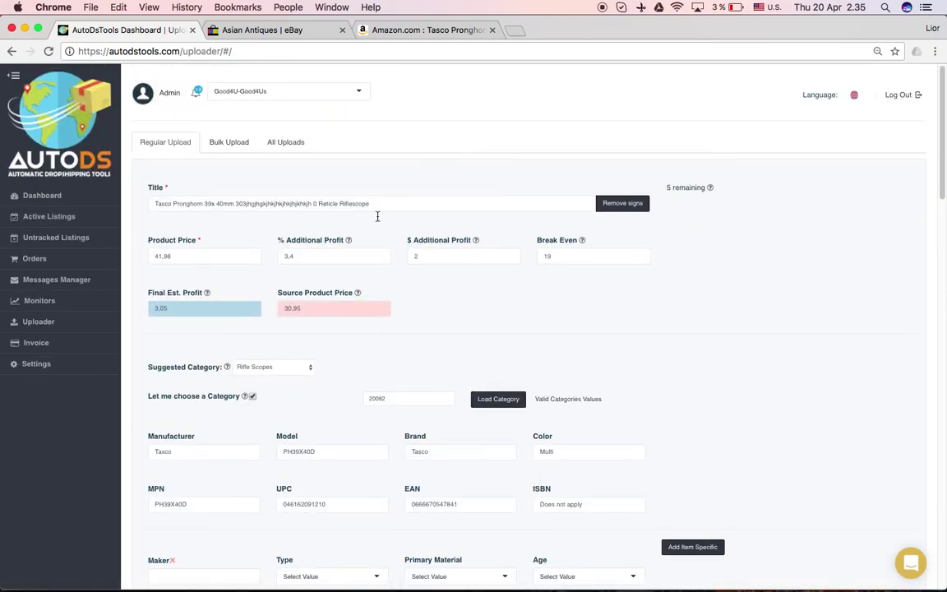
{"action": "left_click", "coordinate": [39, 217]}
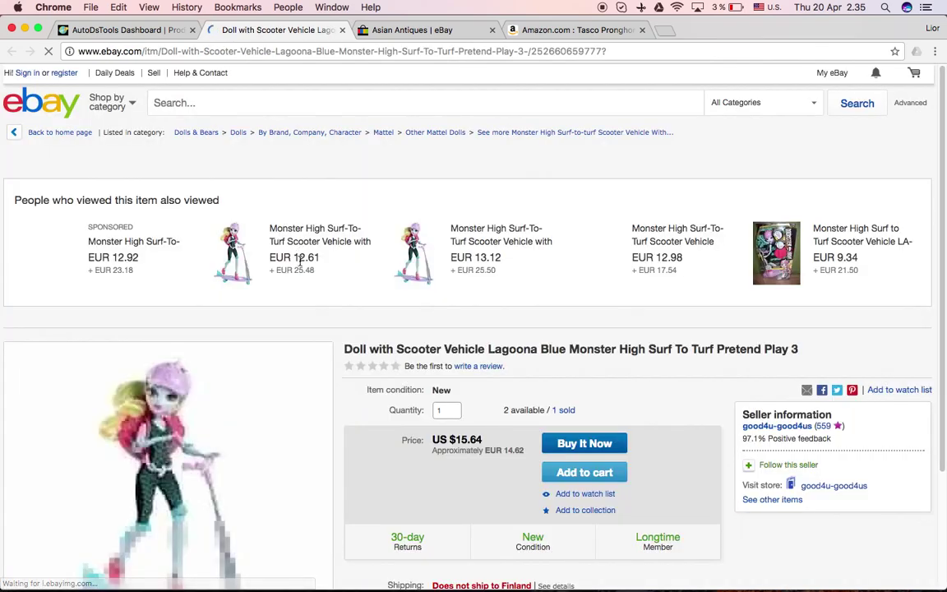
Review the Lagoona Blue doll listing's templated description, then close it and return to Uploader
{"action": "scroll", "coordinate": [306, 315], "scroll_direction": "down", "scroll_amount": 10}
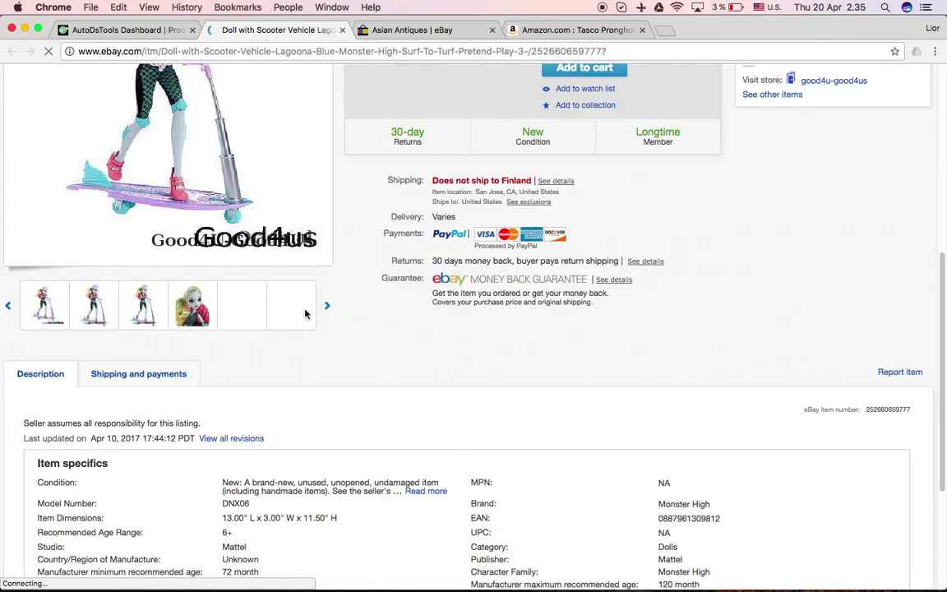
{"action": "scroll", "coordinate": [288, 254], "scroll_direction": "down", "scroll_amount": 1}
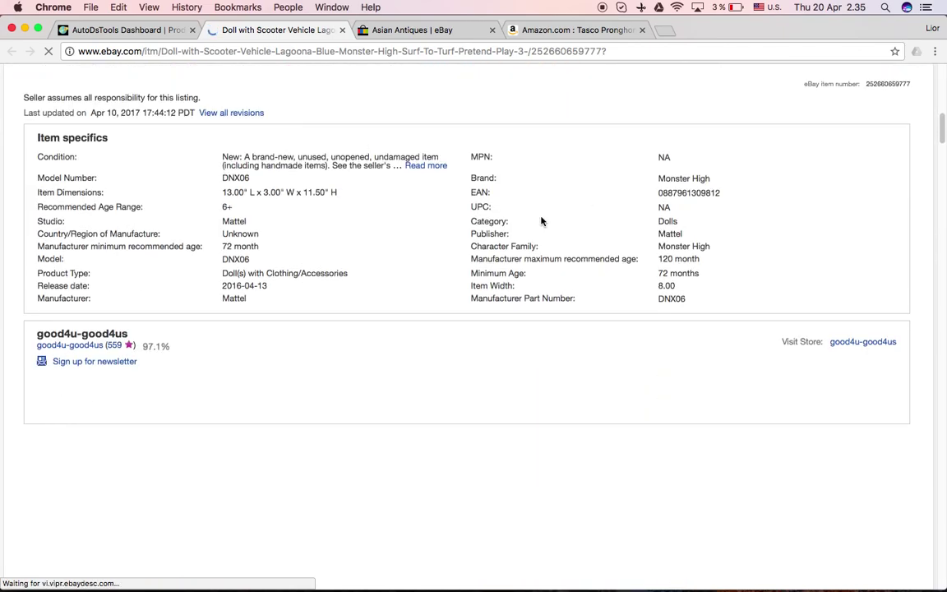
{"action": "scroll", "coordinate": [452, 288], "scroll_direction": "down", "scroll_amount": 4}
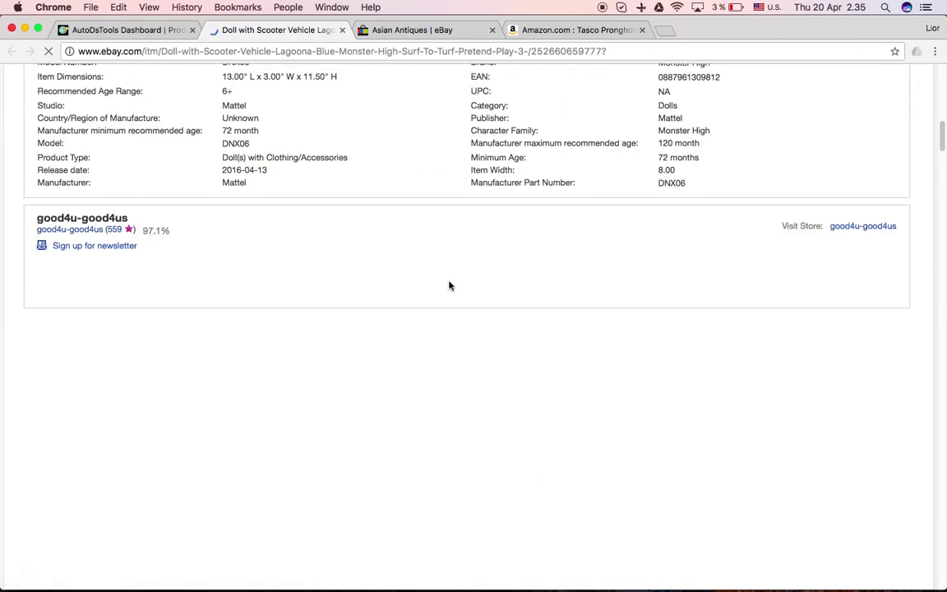
{"action": "scroll", "coordinate": [449, 285], "scroll_direction": "down", "scroll_amount": 4}
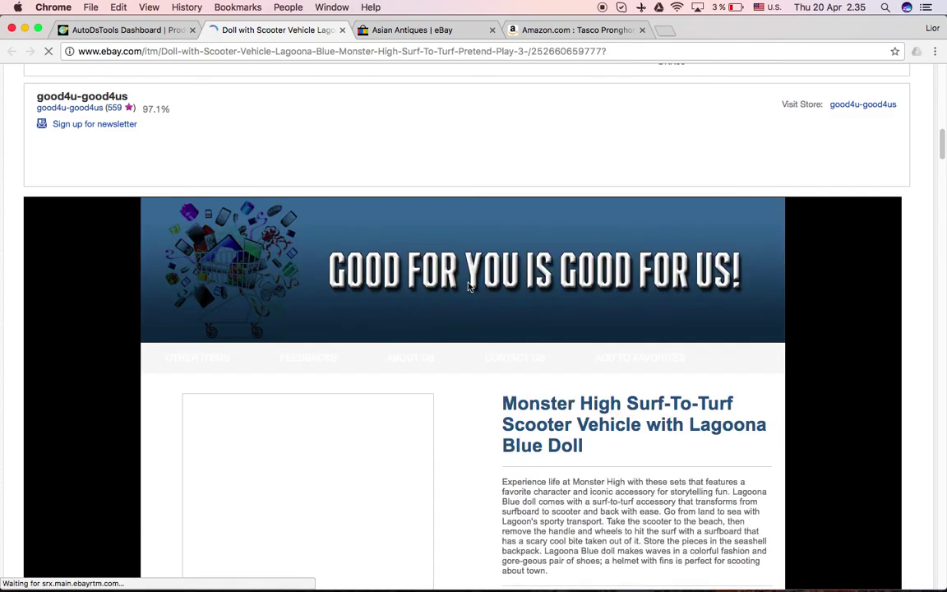
{"action": "scroll", "coordinate": [472, 286], "scroll_direction": "down", "scroll_amount": 10}
{"action": "scroll", "coordinate": [474, 286], "scroll_direction": "up", "scroll_amount": 10}
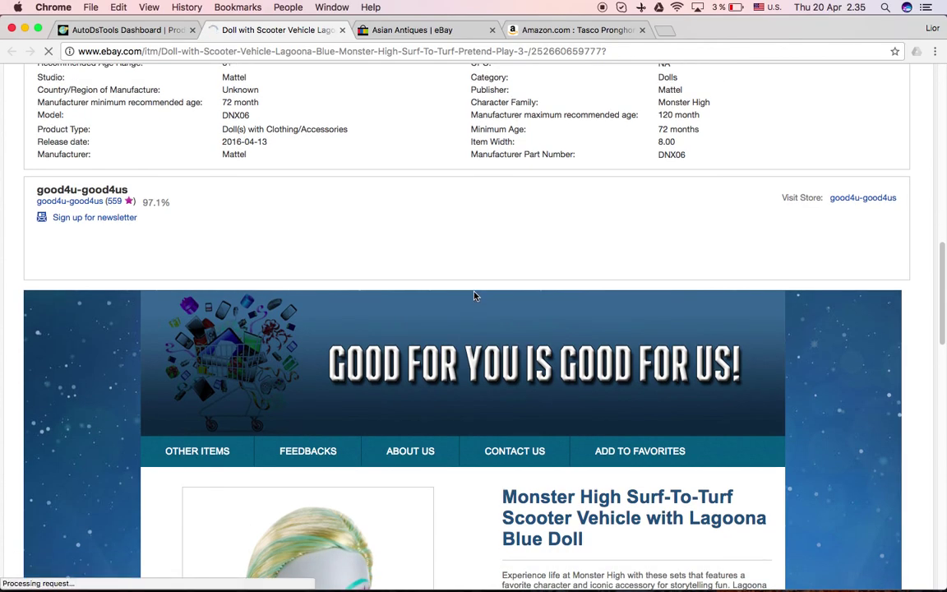
{"action": "scroll", "coordinate": [474, 295], "scroll_direction": "down", "scroll_amount": 10}
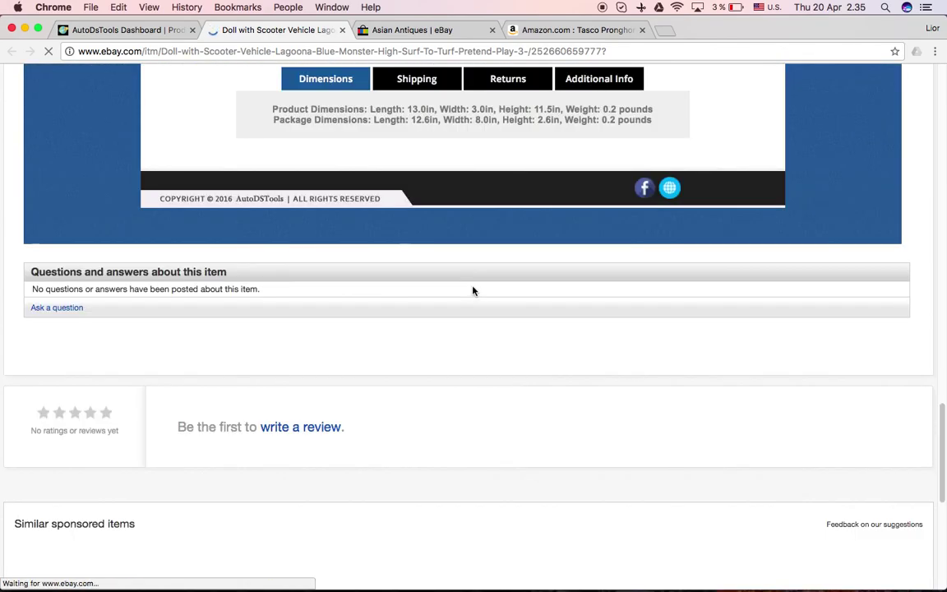
{"action": "scroll", "coordinate": [476, 287], "scroll_direction": "up", "scroll_amount": 10}
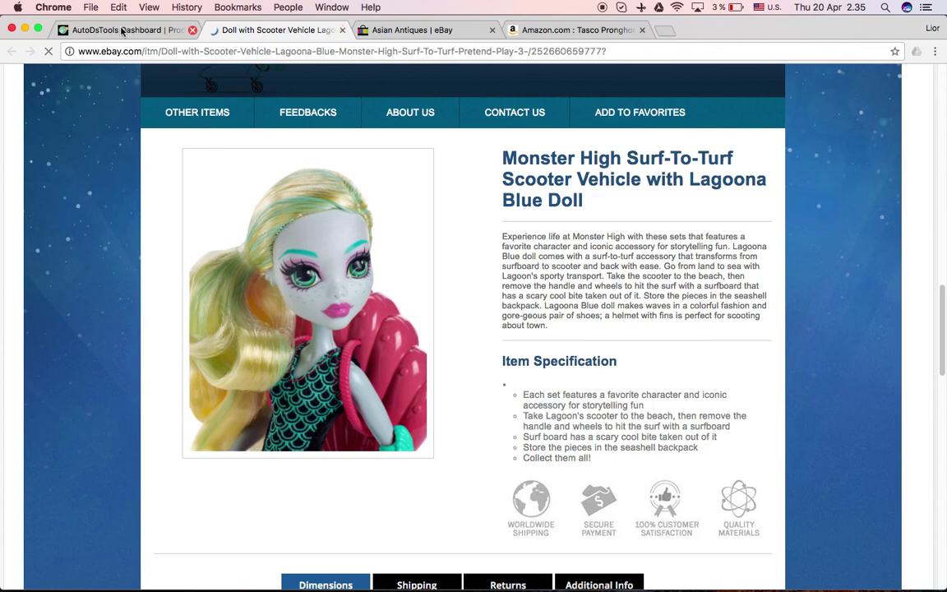
{"action": "left_click", "coordinate": [342, 30]}
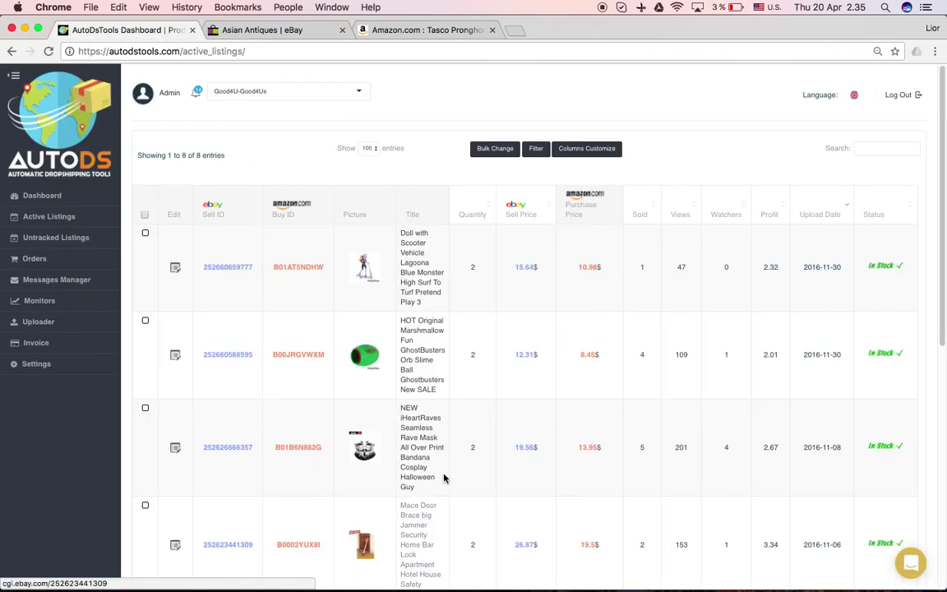
{"action": "left_click", "coordinate": [47, 321]}
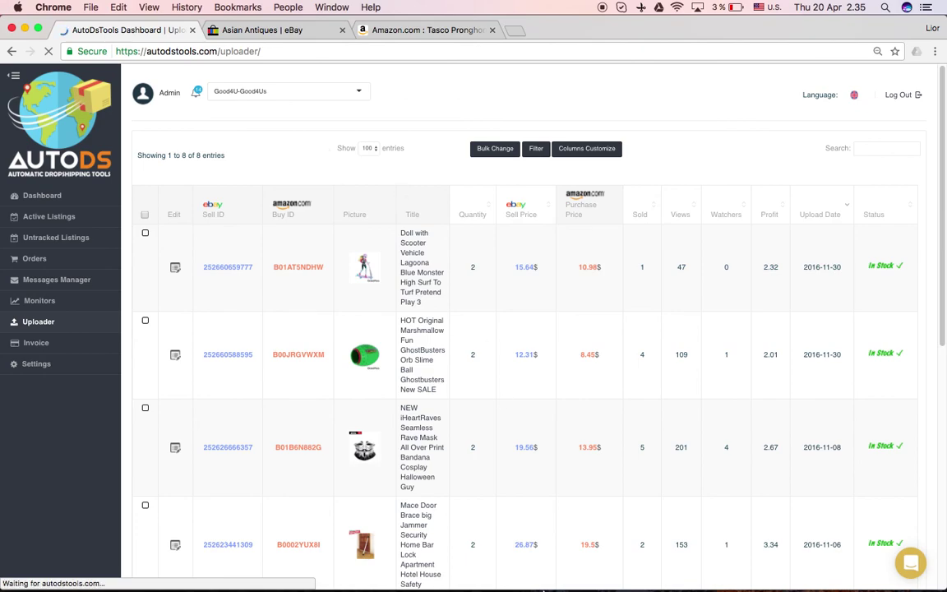